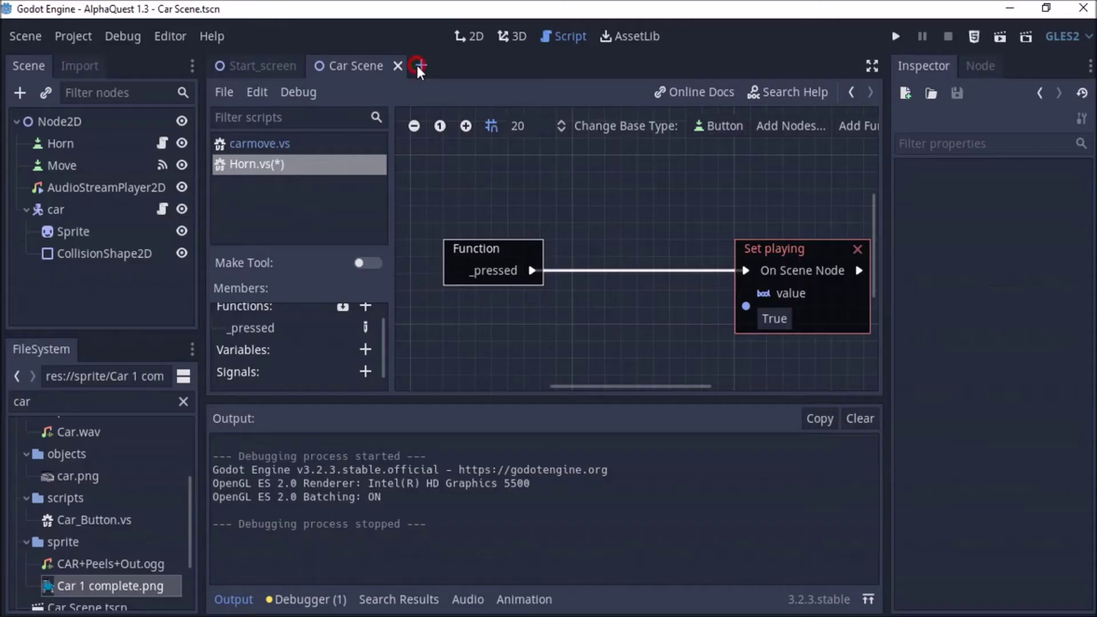
Step: Open a new empty scene tab next to the project's existing scenes
{"action": "left_click", "coordinate": [418, 66]}
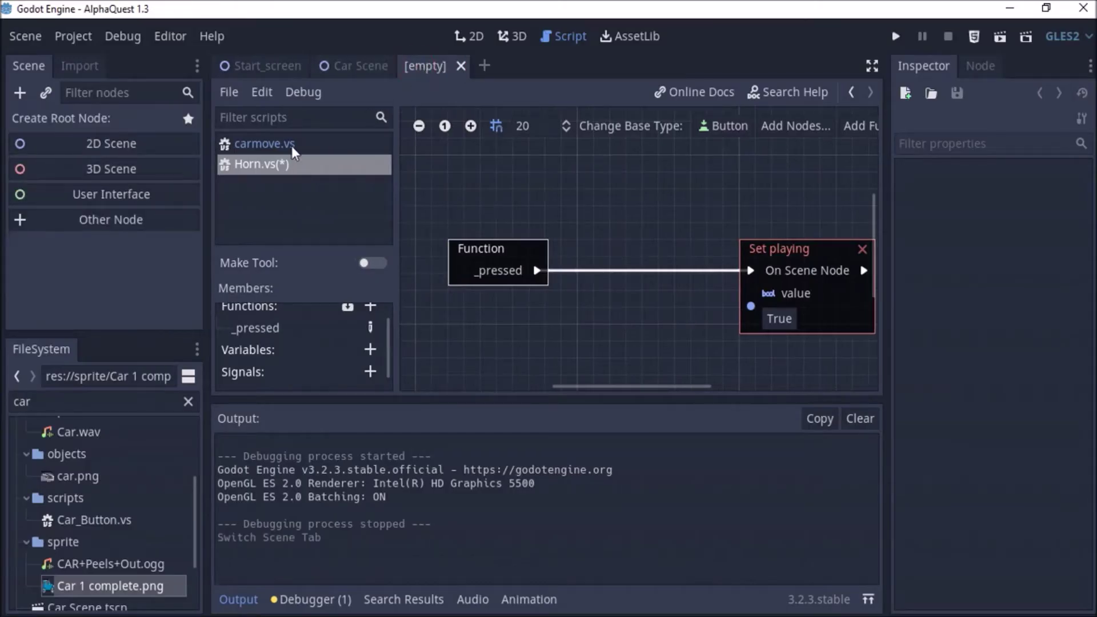
Step: Make the new scene's root a 3D Spatial node and switch to the 3D view
{"action": "left_click", "coordinate": [104, 172]}
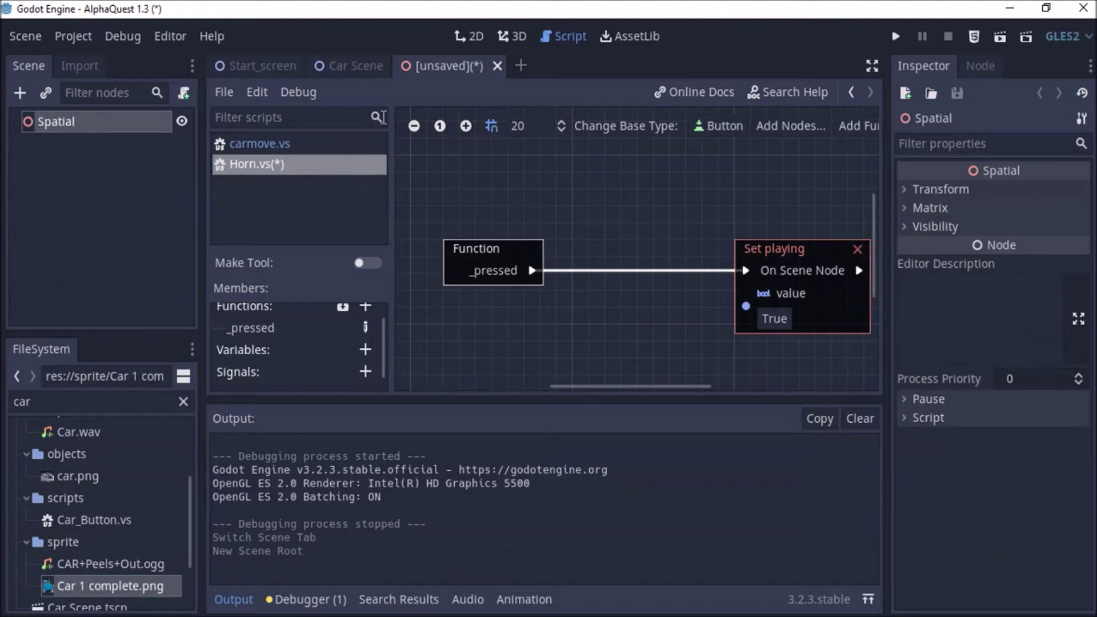
{"action": "left_click", "coordinate": [519, 37]}
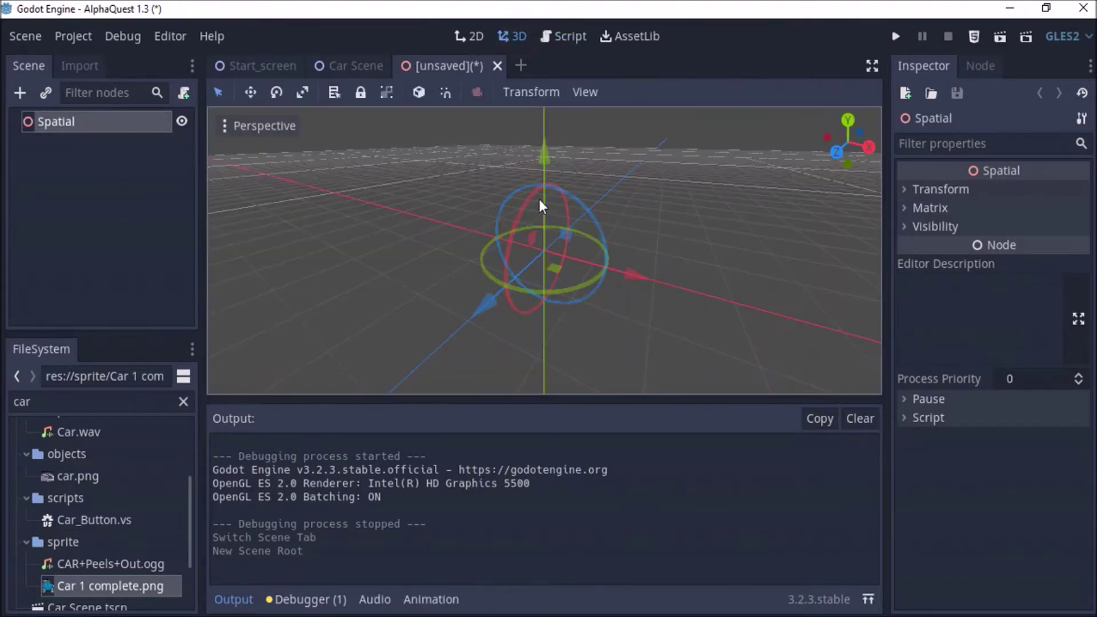
{"action": "scroll", "coordinate": [538, 243], "scroll_direction": "down", "scroll_amount": 5}
{"action": "scroll", "coordinate": [538, 241], "scroll_direction": "up", "scroll_amount": 2}
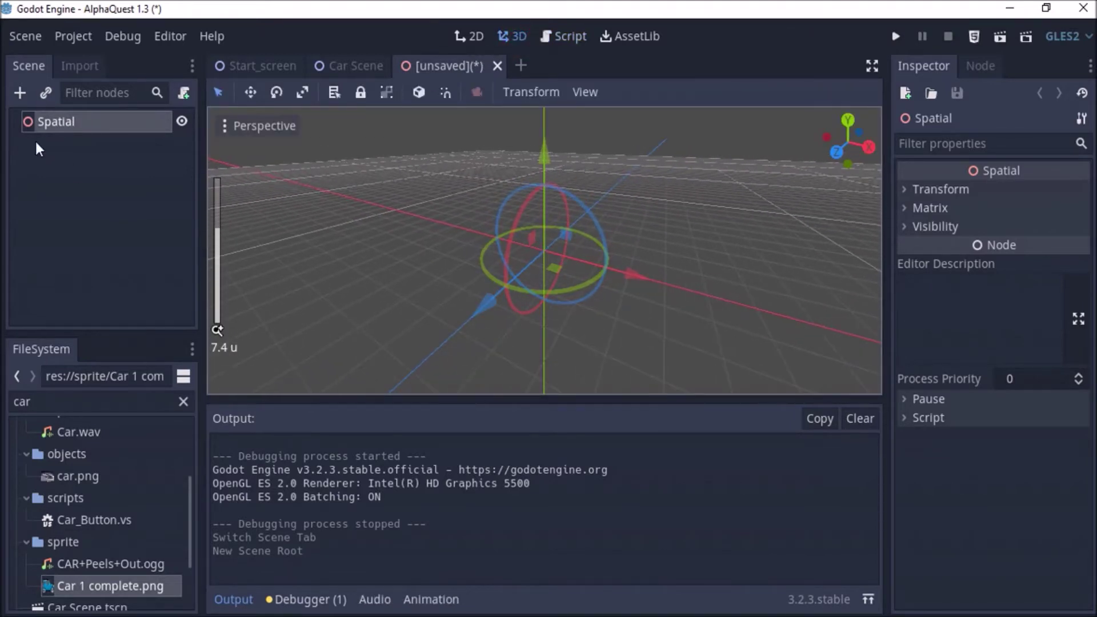
Step: Add a KinematicBody child under Spatial, found by searching 'kinem'
{"action": "right_click", "coordinate": [70, 121]}
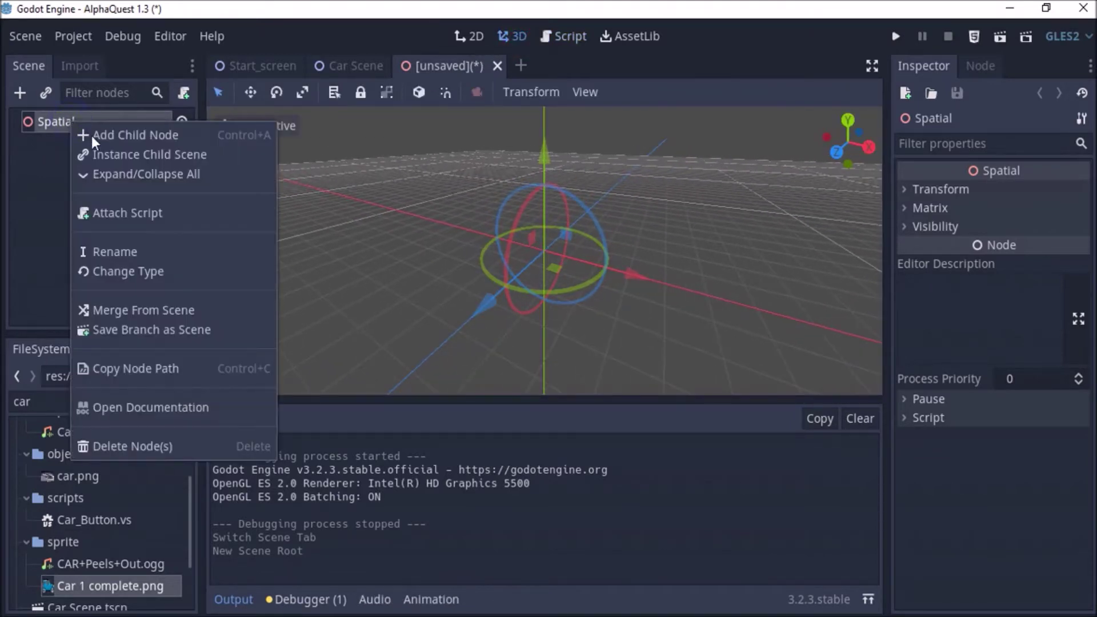
{"action": "left_click", "coordinate": [129, 137]}
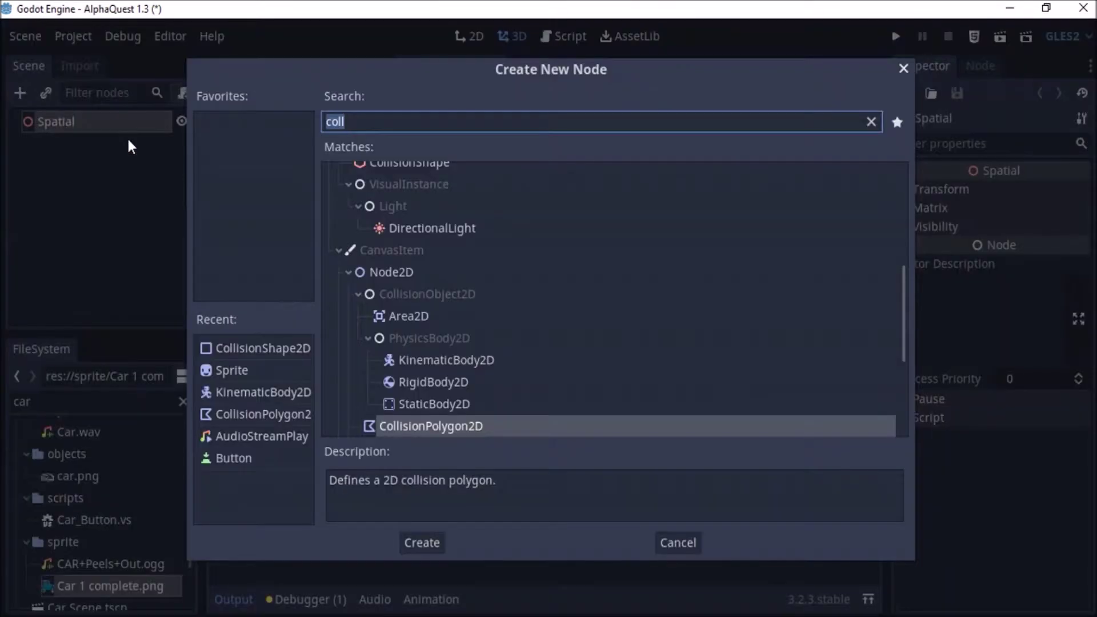
{"action": "type", "text": "kinema"}
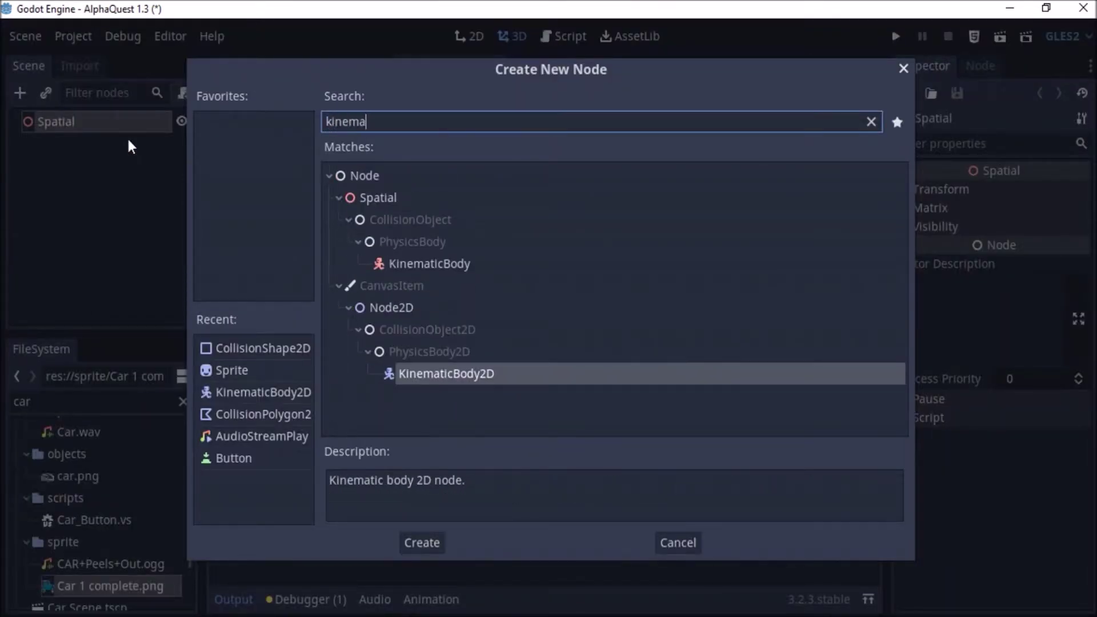
{"action": "left_click", "coordinate": [371, 195]}
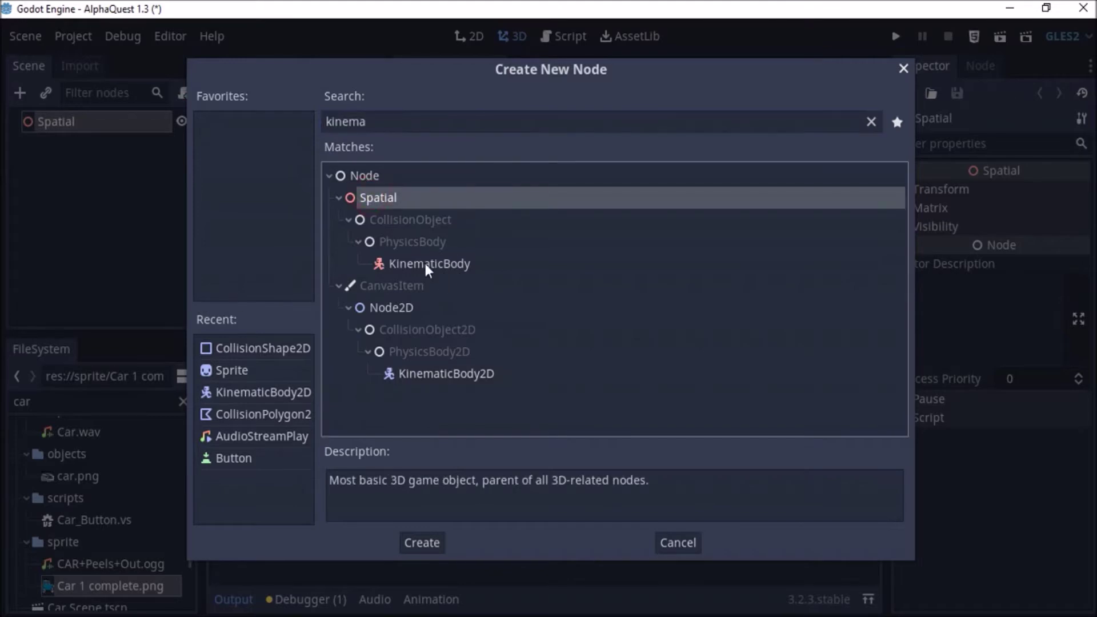
{"action": "left_click", "coordinate": [428, 264]}
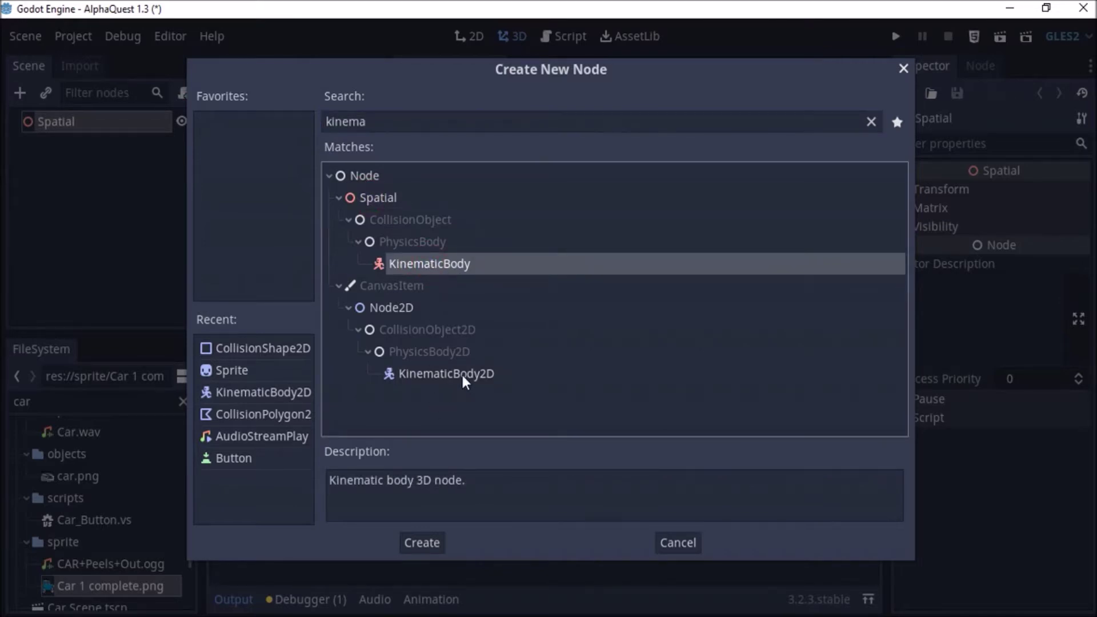
{"action": "left_click", "coordinate": [432, 268]}
{"action": "left_click", "coordinate": [421, 543]}
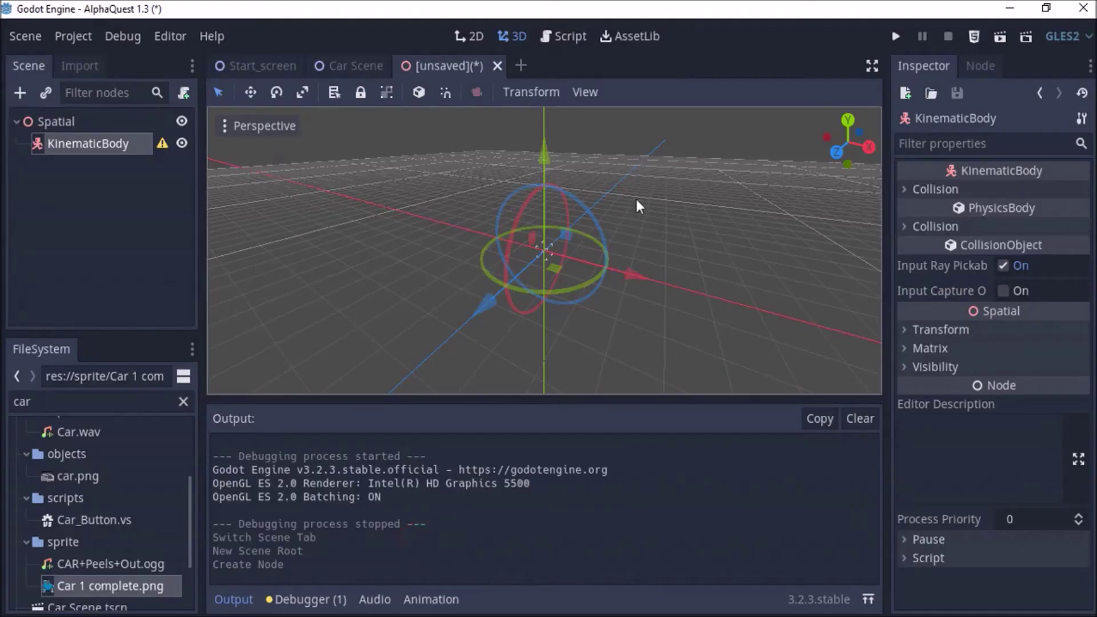
Step: Add a MeshInstance child under KinematicBody, found by searching 'meshi'
{"action": "right_click", "coordinate": [87, 146]}
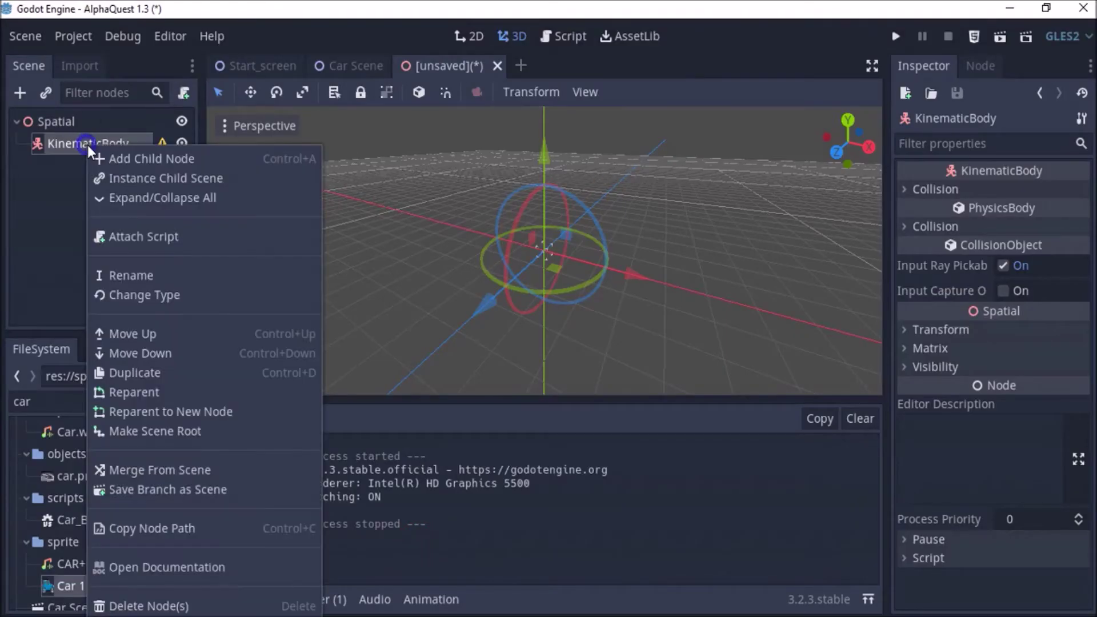
{"action": "left_click", "coordinate": [133, 166]}
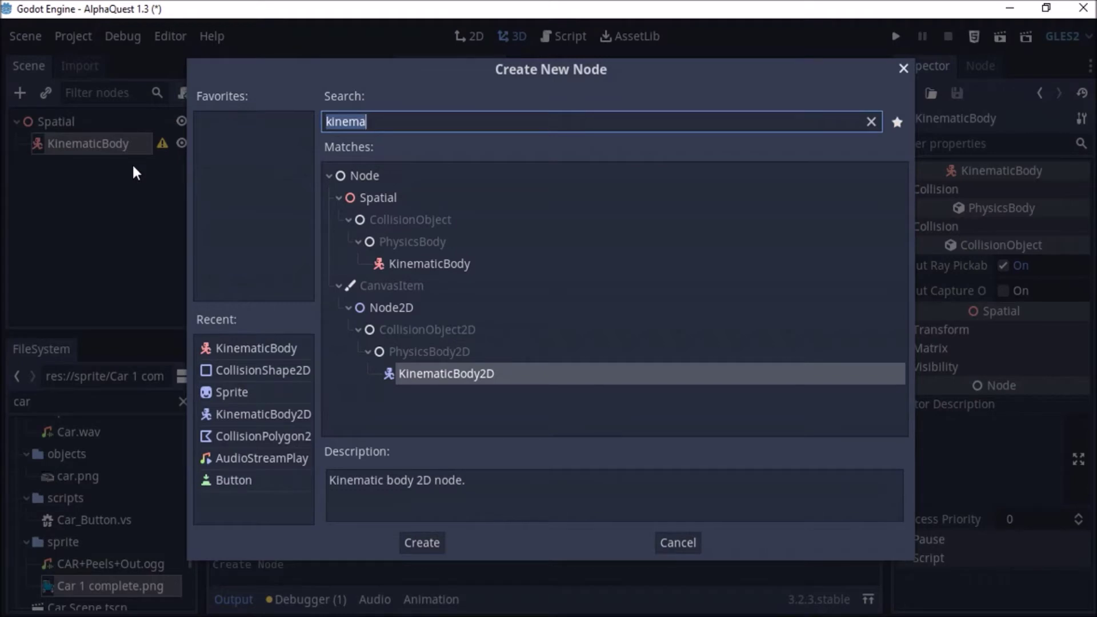
{"action": "type", "text": "mesh"}
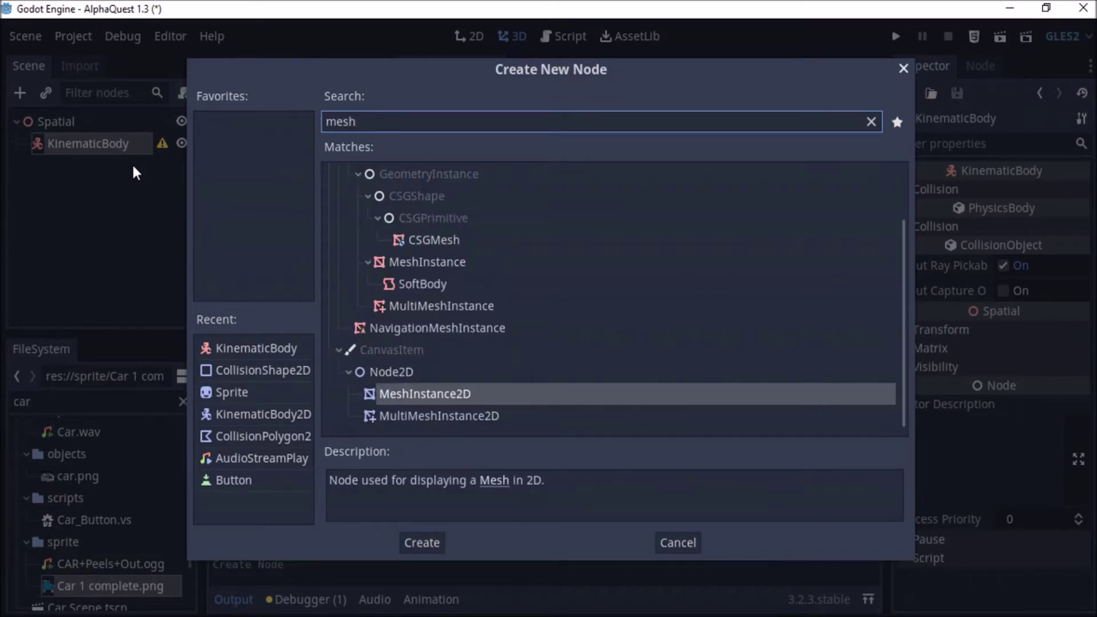
{"action": "type", "text": "in"}
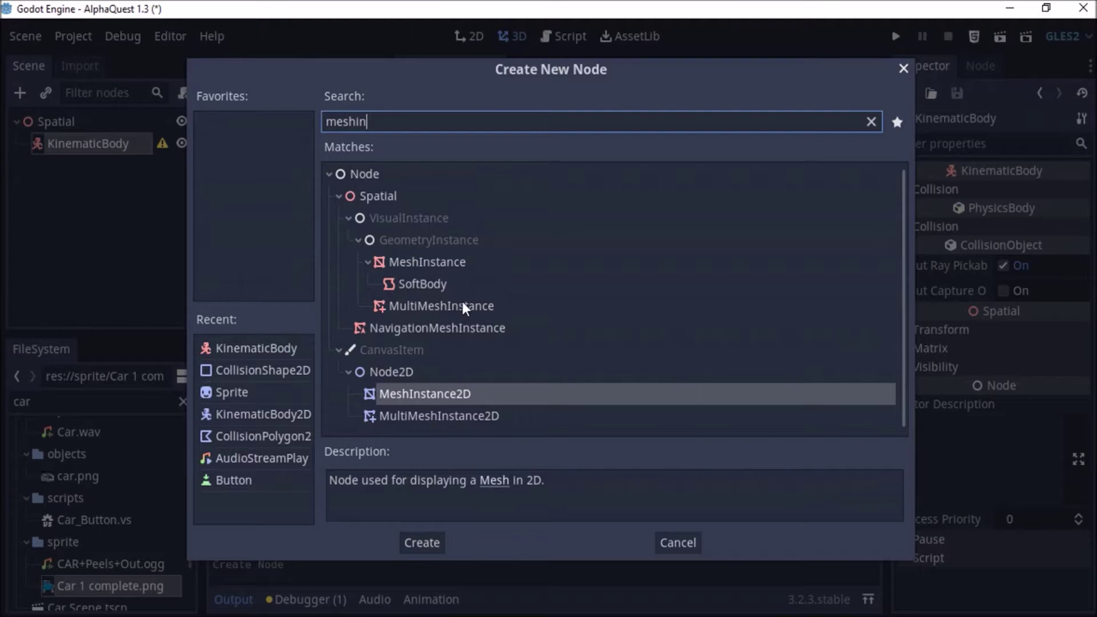
{"action": "left_click", "coordinate": [461, 304]}
{"action": "left_click", "coordinate": [450, 264]}
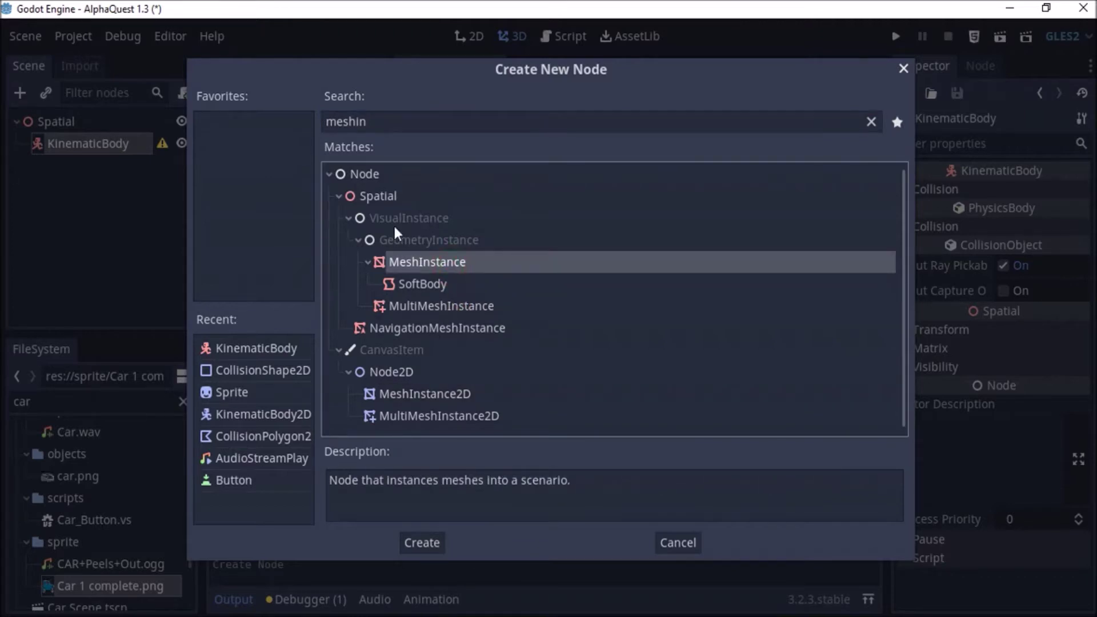
{"action": "left_click", "coordinate": [413, 544]}
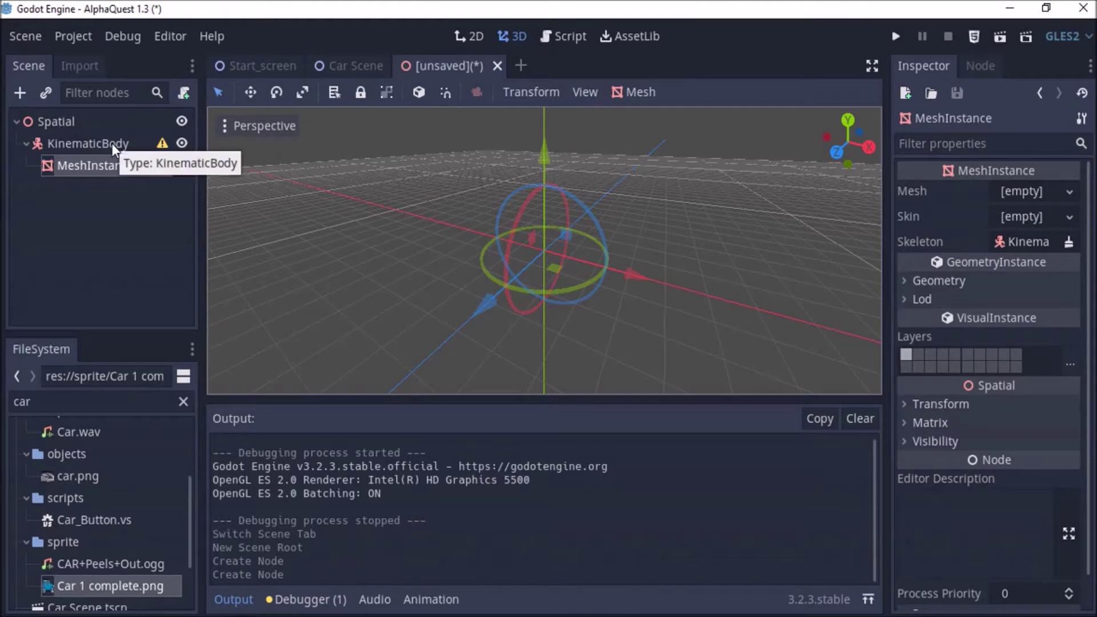
Step: Set the MeshInstance's Mesh to a New CubeMesh in the Inspector
{"action": "left_click", "coordinate": [1065, 190]}
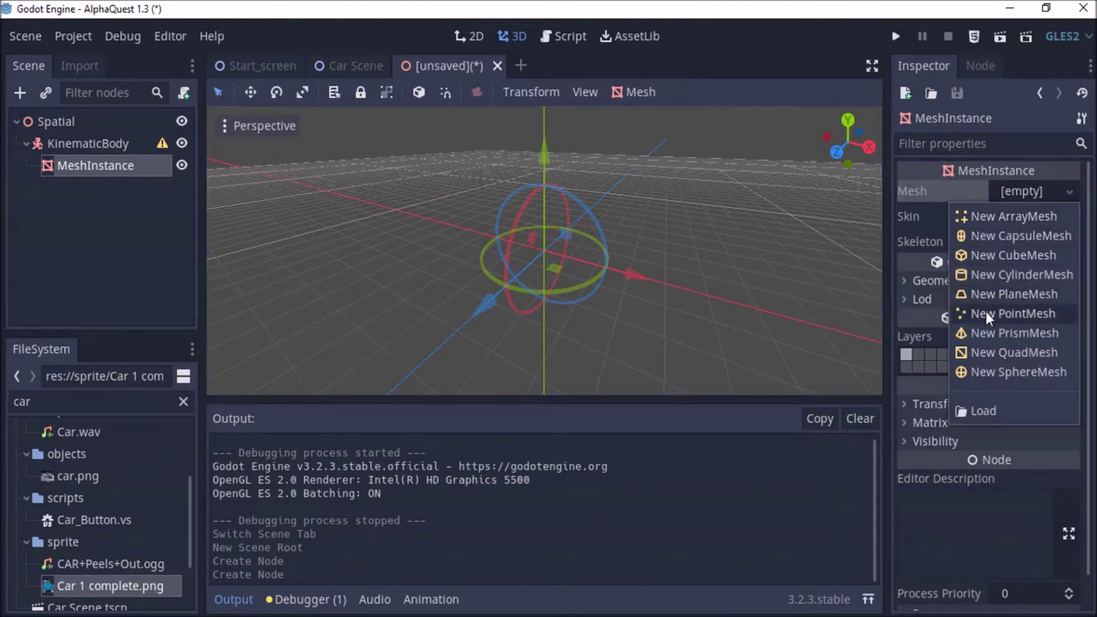
{"action": "left_click", "coordinate": [105, 167]}
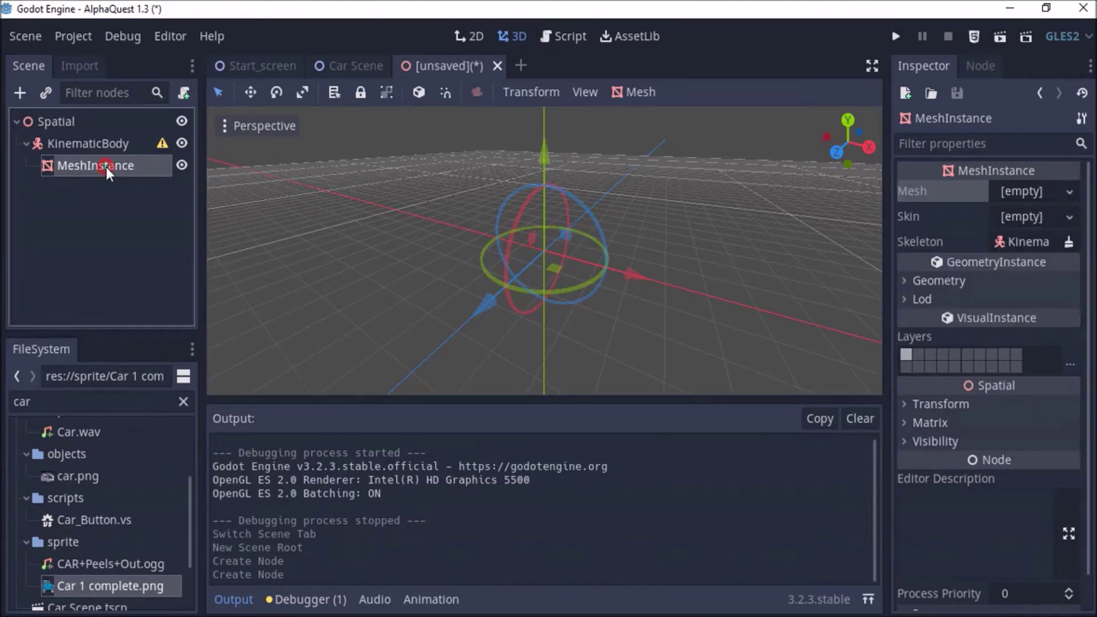
{"action": "left_click", "coordinate": [1063, 190]}
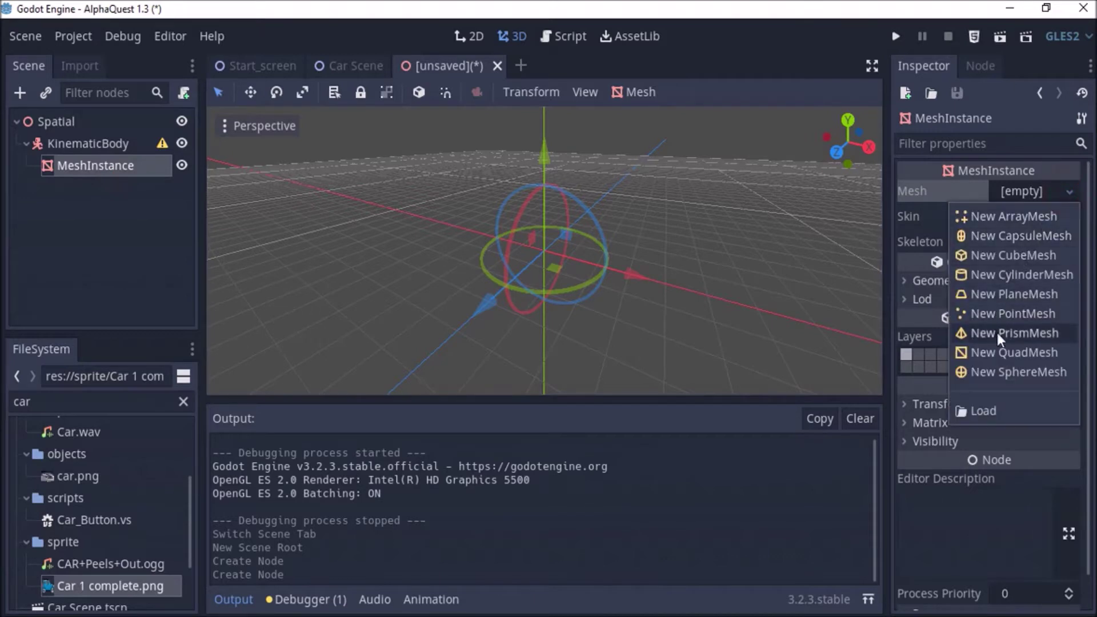
{"action": "left_click", "coordinate": [1009, 254]}
Step: Drag the cube up along the Y axis in the 3D viewport
{"action": "scroll", "coordinate": [674, 265], "scroll_direction": "up", "scroll_amount": 3}
{"action": "middle_click_drag", "start_coordinate": [636, 263], "coordinate": [517, 200]}
{"action": "left_click_drag", "start_coordinate": [556, 154], "coordinate": [595, 164]}
{"action": "middle_click_drag", "start_coordinate": [594, 165], "coordinate": [667, 195]}
{"action": "scroll", "coordinate": [645, 220], "scroll_direction": "down", "scroll_amount": 3}
{"action": "scroll", "coordinate": [581, 225], "scroll_direction": "up", "scroll_amount": 5}
{"action": "middle_click_drag", "start_coordinate": [581, 225], "coordinate": [529, 210]}
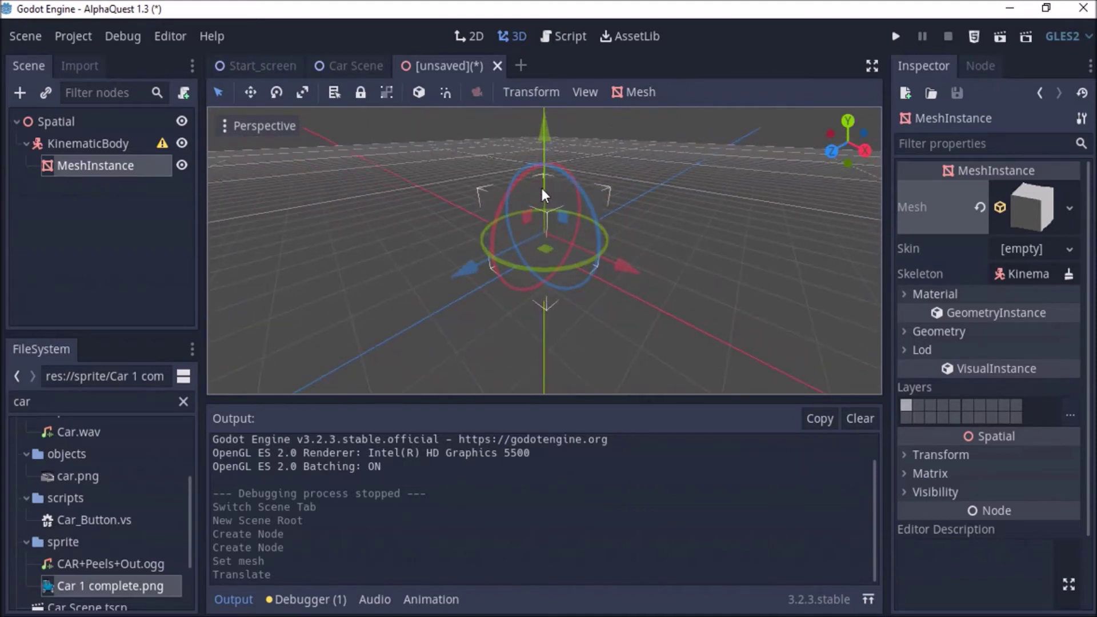
Step: Add a CollisionShape child under KinematicBody, found by searching 'coll'
{"action": "left_click", "coordinate": [103, 151]}
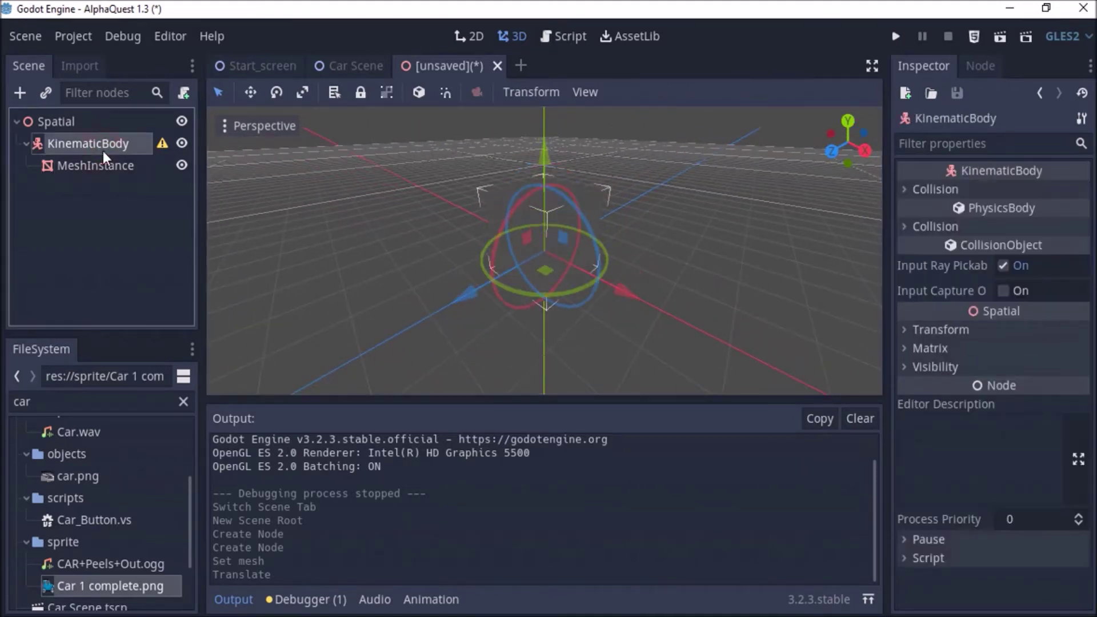
{"action": "right_click", "coordinate": [103, 151]}
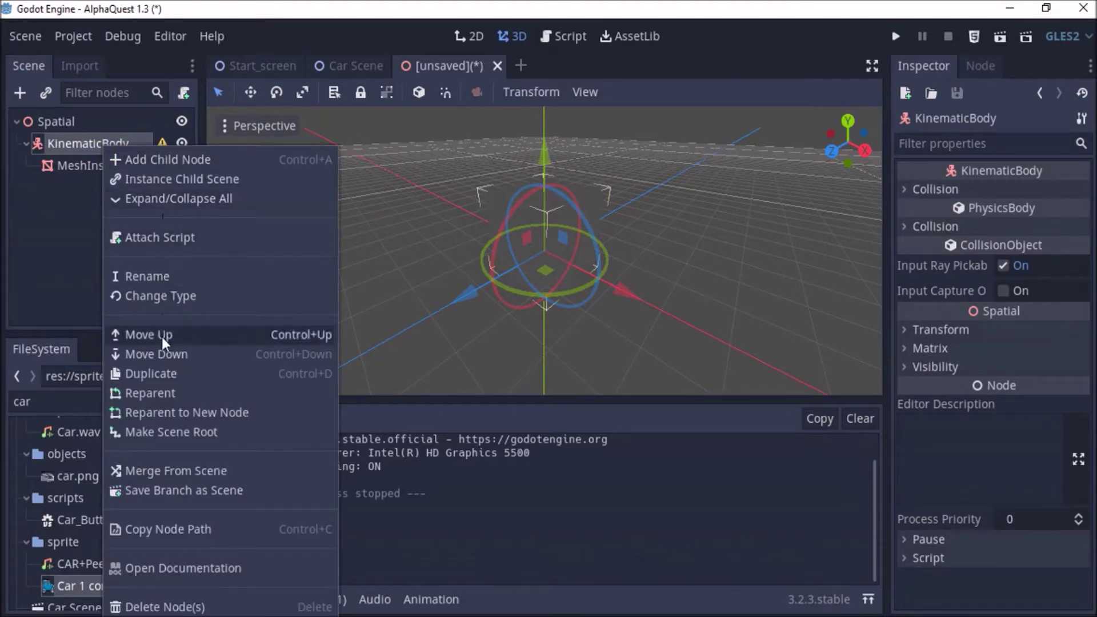
{"action": "left_click", "coordinate": [178, 162]}
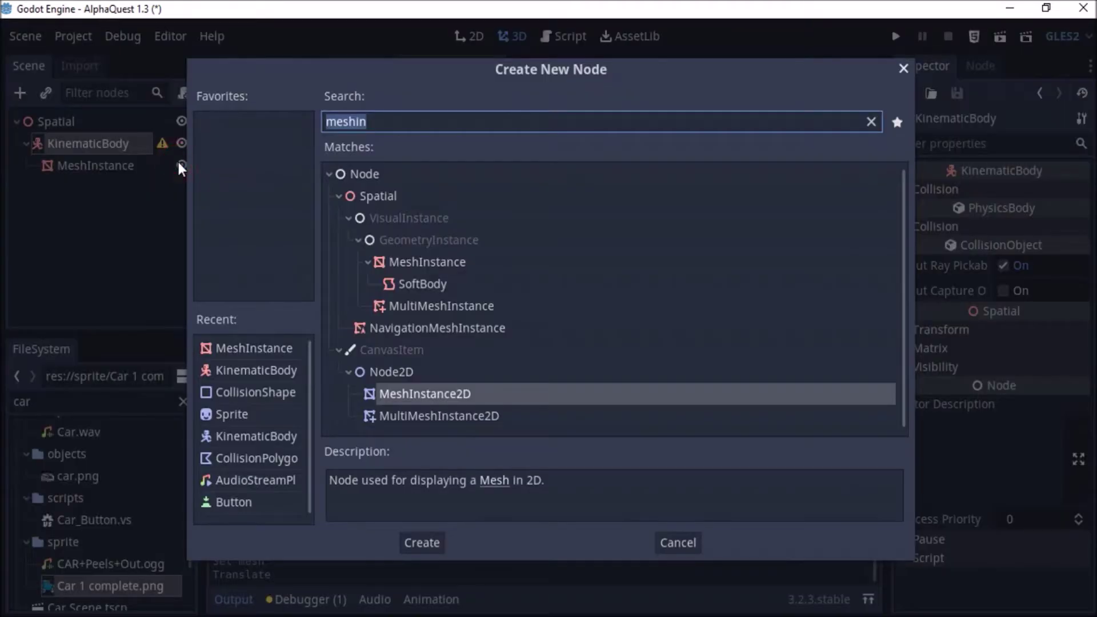
{"action": "type", "text": "coll"}
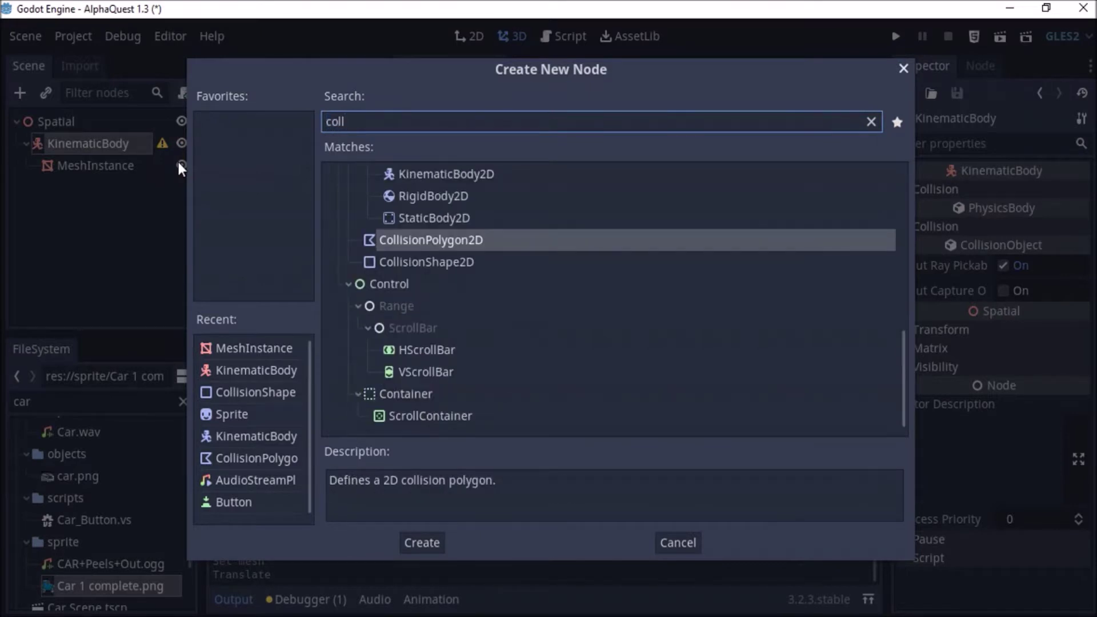
{"action": "key", "text": "Up"}
{"action": "key", "text": "Up"}
{"action": "key", "text": "Up"}
{"action": "key", "text": "Up"}
{"action": "key", "text": "Up"}
{"action": "key", "text": "Up"}
{"action": "key", "text": "Up"}
{"action": "key", "text": "Up"}
{"action": "key", "text": "Up"}
{"action": "key", "text": "Up"}
{"action": "key", "text": "Up"}
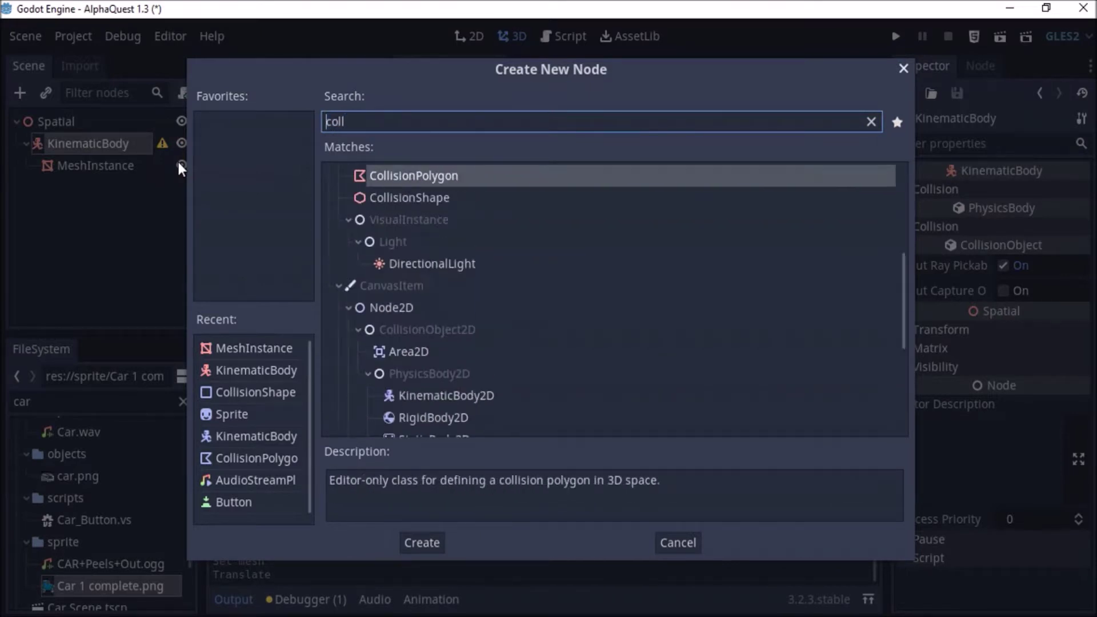
{"action": "left_click", "coordinate": [411, 264]}
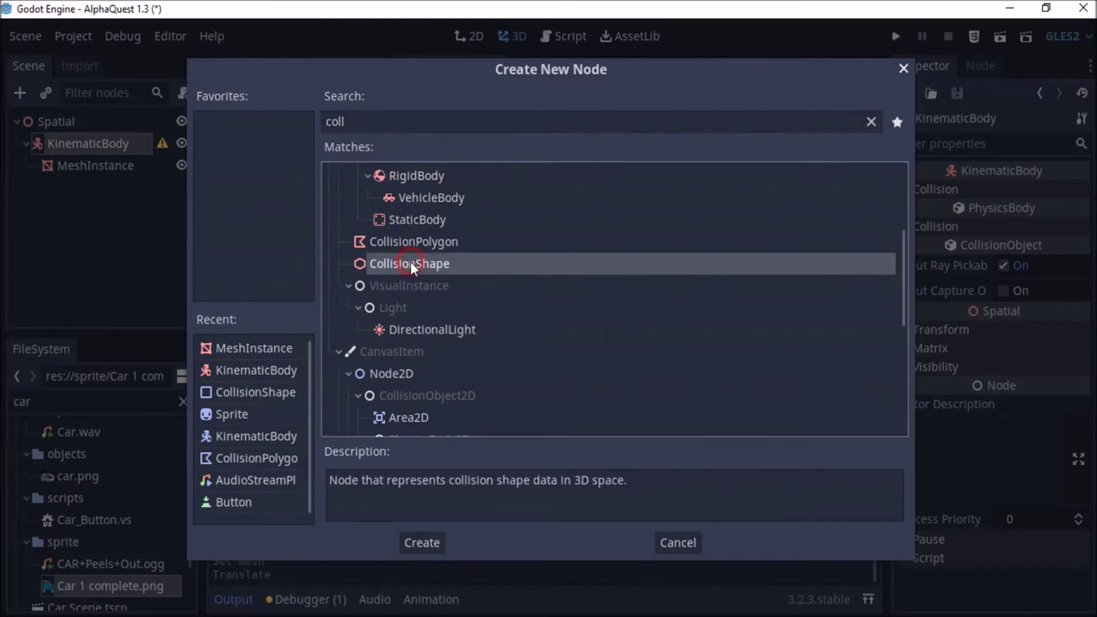
{"action": "scroll", "coordinate": [427, 240], "scroll_direction": "up", "scroll_amount": 3}
{"action": "scroll", "coordinate": [400, 194], "scroll_direction": "up", "scroll_amount": 3}
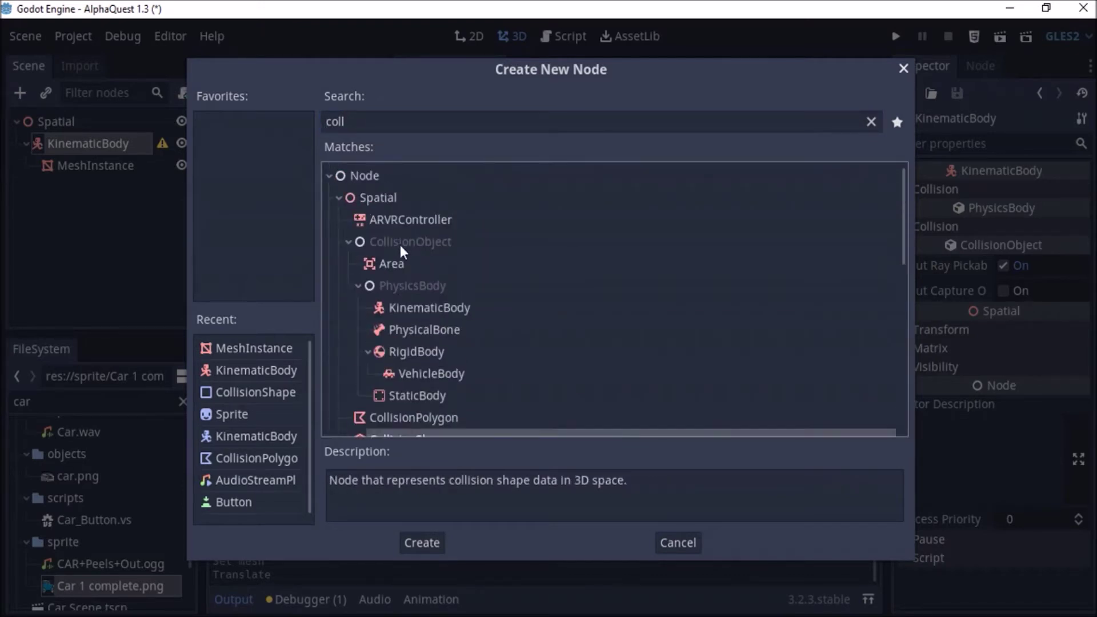
{"action": "scroll", "coordinate": [398, 229], "scroll_direction": "down", "scroll_amount": 3}
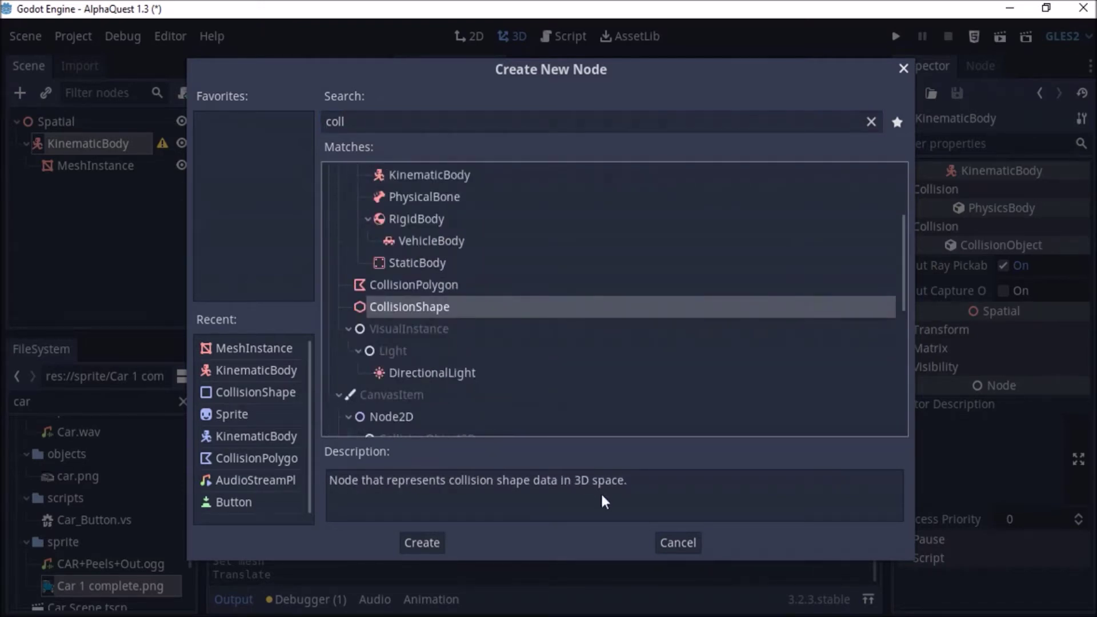
{"action": "left_click", "coordinate": [422, 542]}
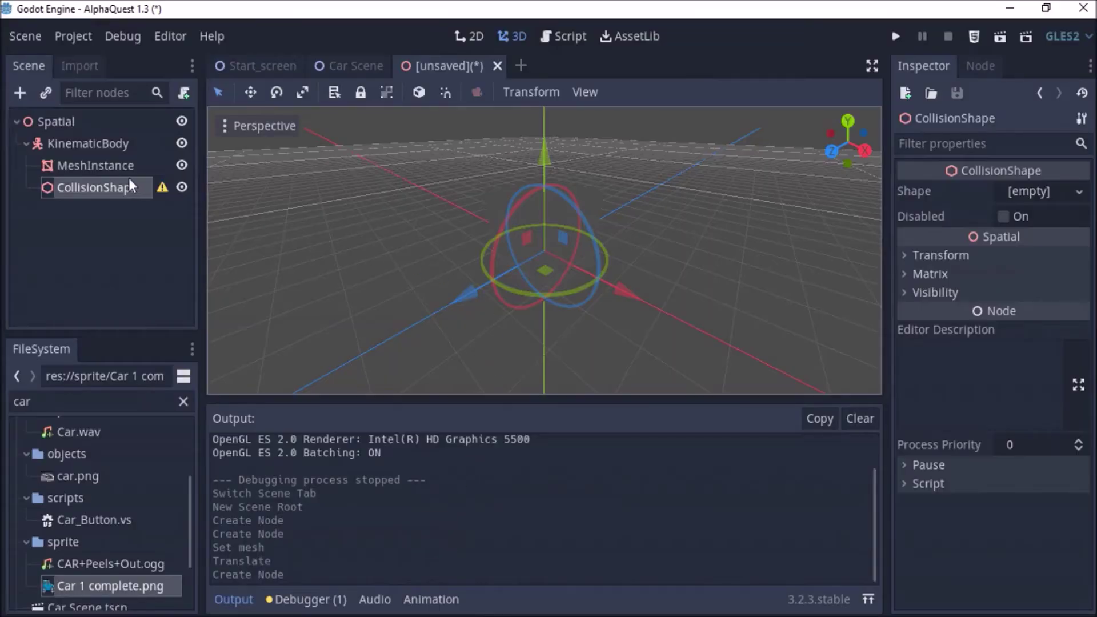
Step: Set the CollisionShape's Shape to a New BoxShape
{"action": "left_click", "coordinate": [1073, 191]}
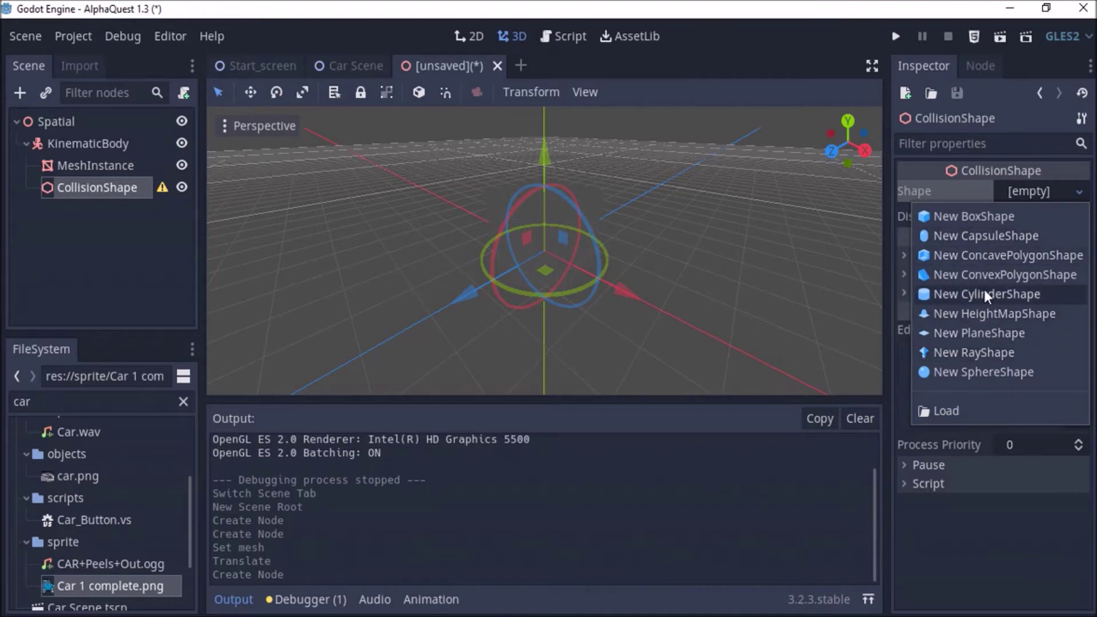
{"action": "left_click", "coordinate": [991, 220]}
{"action": "scroll", "coordinate": [629, 225], "scroll_direction": "up", "scroll_amount": 5}
Step: Adjust the box's height handles and Y position so it fits around the cube
{"action": "left_click_drag", "start_coordinate": [547, 192], "coordinate": [553, 141]}
{"action": "middle_click_drag", "start_coordinate": [554, 141], "coordinate": [700, 390]}
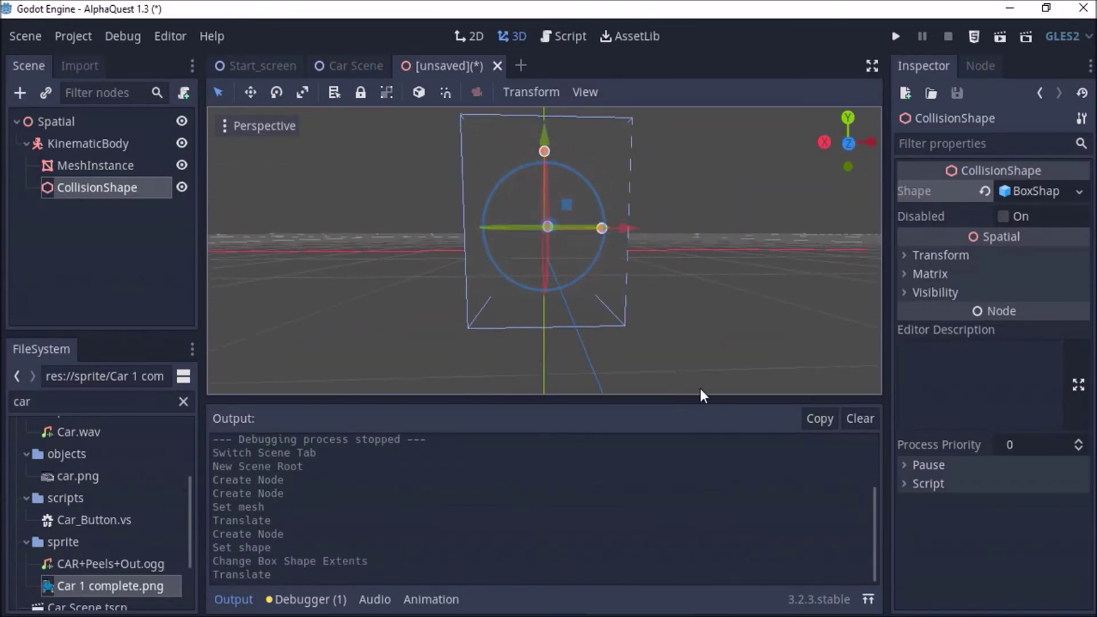
{"action": "mouse_move", "coordinate": [548, 153]}
{"action": "left_mouse_down"}
{"action": "mouse_move", "coordinate": [540, 149]}
{"action": "mouse_move", "coordinate": [547, 166]}
{"action": "left_mouse_up"}
{"action": "left_click_drag", "start_coordinate": [544, 147], "coordinate": [553, 137]}
{"action": "middle_click_drag", "start_coordinate": [553, 137], "coordinate": [635, 308]}
{"action": "scroll", "coordinate": [539, 265], "scroll_direction": "down", "scroll_amount": 3}
{"action": "scroll", "coordinate": [687, 245], "scroll_direction": "up", "scroll_amount": 5}
{"action": "middle_click_drag", "start_coordinate": [688, 244], "coordinate": [424, 179]}
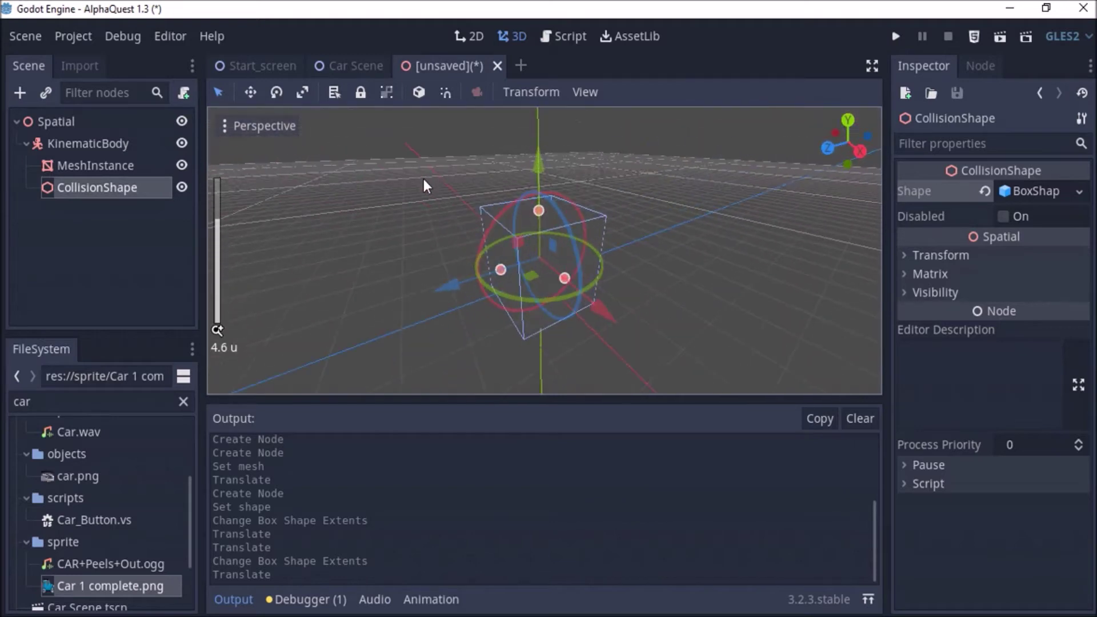
Step: Add a Camera child under KinematicBody, found by searching 'camera'
{"action": "left_click", "coordinate": [81, 146]}
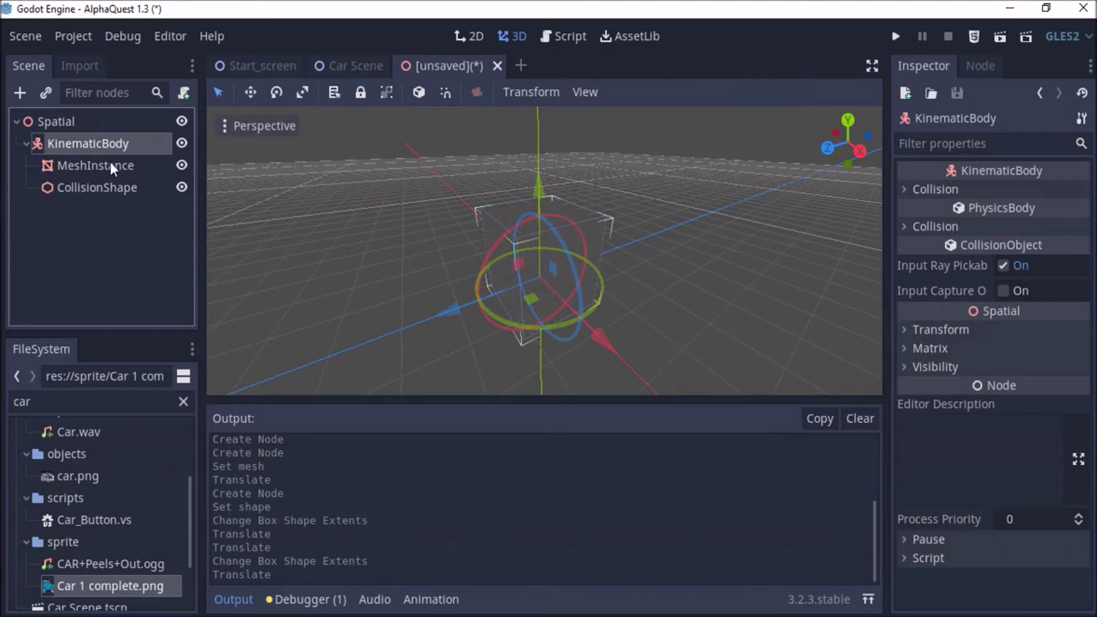
{"action": "left_click", "coordinate": [60, 122]}
{"action": "left_click", "coordinate": [69, 145]}
{"action": "right_click", "coordinate": [70, 145]}
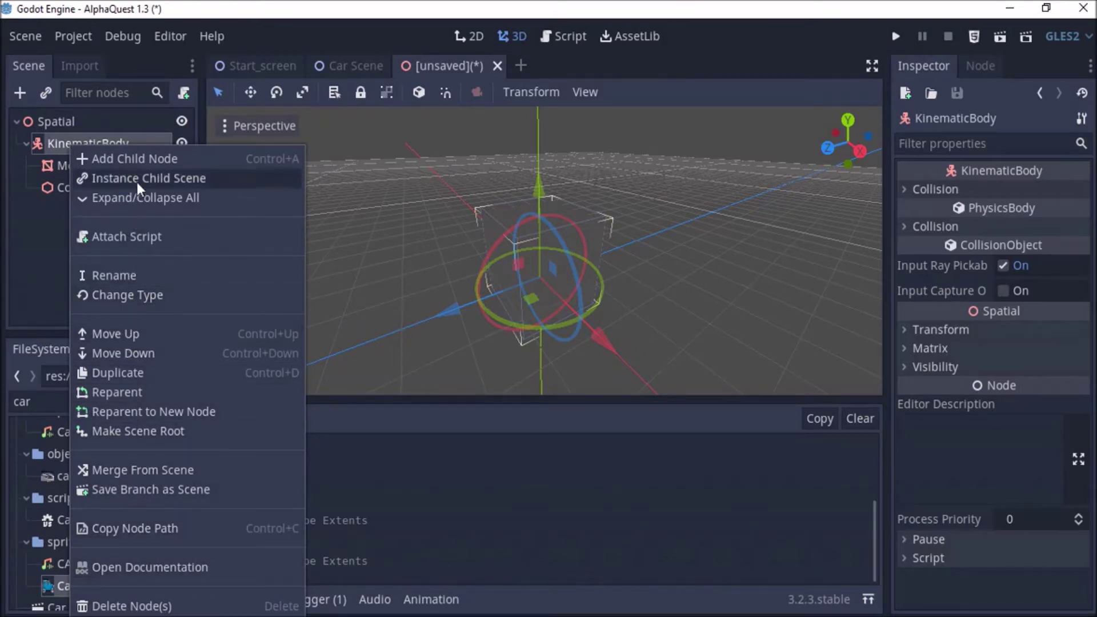
{"action": "left_click", "coordinate": [139, 163]}
{"action": "type", "text": "cam"}
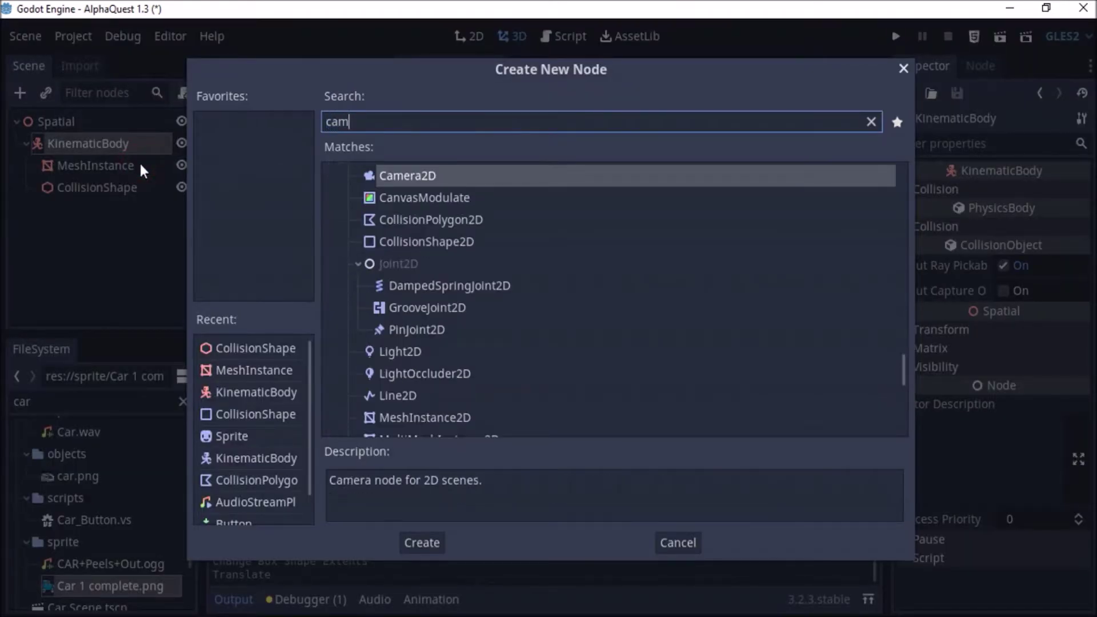
{"action": "type", "text": "era"}
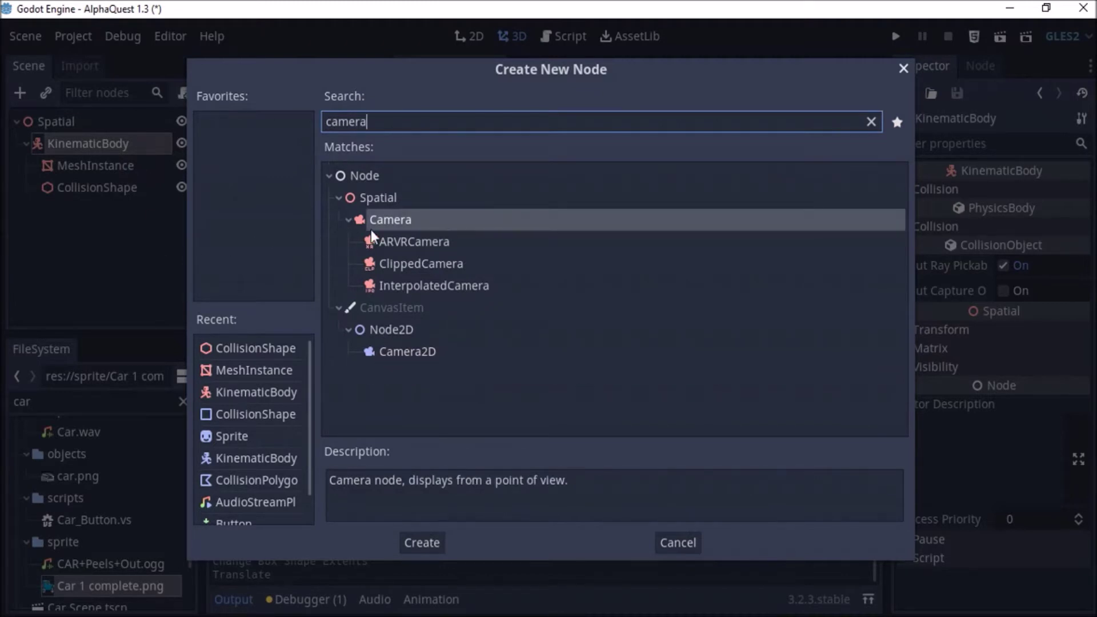
{"action": "left_click", "coordinate": [425, 543]}
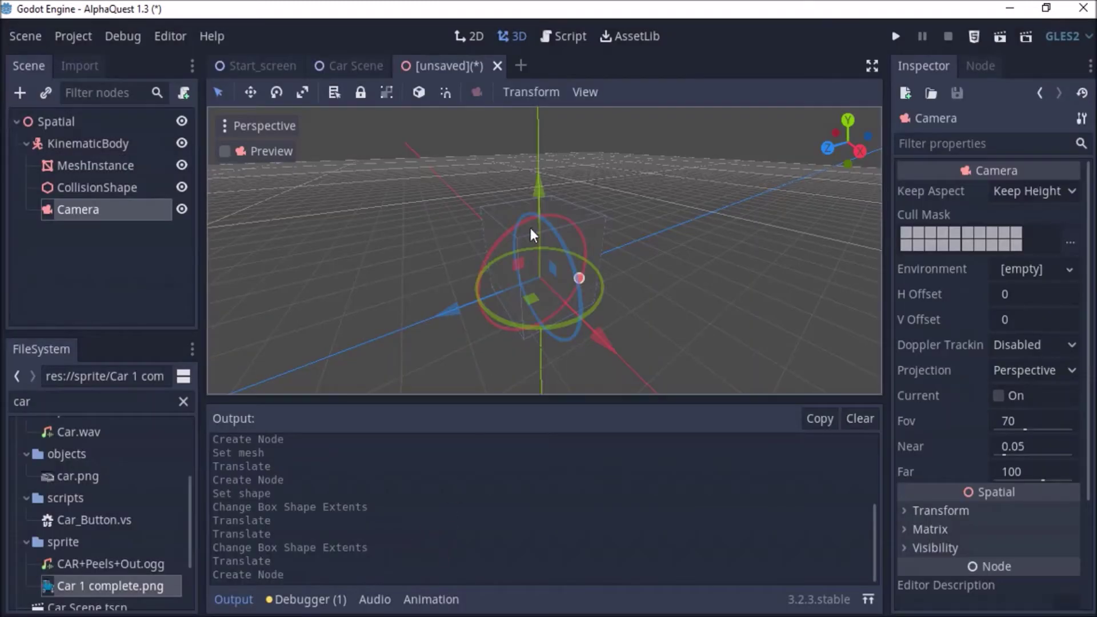
Step: Move the camera away from the cube along X, Y and Z
{"action": "scroll", "coordinate": [531, 231], "scroll_direction": "down", "scroll_amount": 3}
{"action": "left_click_drag", "start_coordinate": [632, 283], "coordinate": [807, 322]}
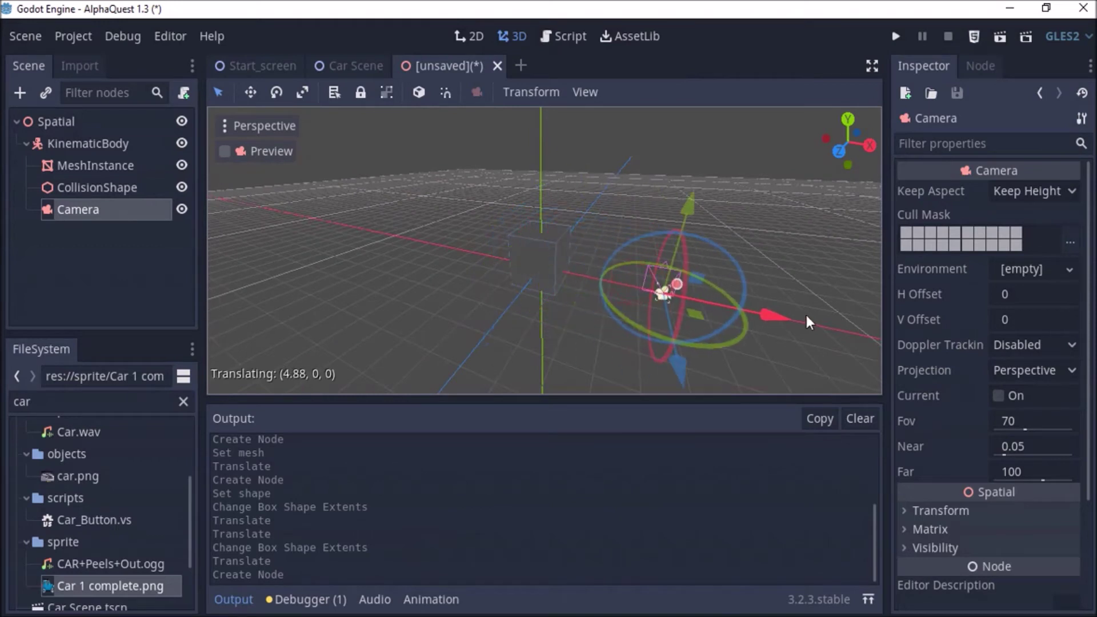
{"action": "middle_click_drag", "start_coordinate": [755, 263], "coordinate": [656, 270]}
{"action": "scroll", "coordinate": [564, 224], "scroll_direction": "down", "scroll_amount": 3}
{"action": "left_click_drag", "start_coordinate": [564, 224], "coordinate": [582, 188]}
{"action": "left_click_drag", "start_coordinate": [521, 244], "coordinate": [457, 268]}
{"action": "left_click_drag", "start_coordinate": [375, 254], "coordinate": [266, 255]}
{"action": "middle_click_drag", "start_coordinate": [267, 255], "coordinate": [550, 252]}
{"action": "scroll", "coordinate": [666, 260], "scroll_direction": "up", "scroll_amount": 2}
Step: Save the scene with Ctrl+S as '3d Scene.tscn'
{"action": "left_click", "coordinate": [550, 252]}
{"action": "scroll", "coordinate": [609, 273], "scroll_direction": "up", "scroll_amount": 2}
{"action": "middle_click_drag", "start_coordinate": [608, 272], "coordinate": [549, 313]}
{"action": "scroll", "coordinate": [509, 301], "scroll_direction": "down", "scroll_amount": 4}
{"action": "key", "text": "ctrl+s"}
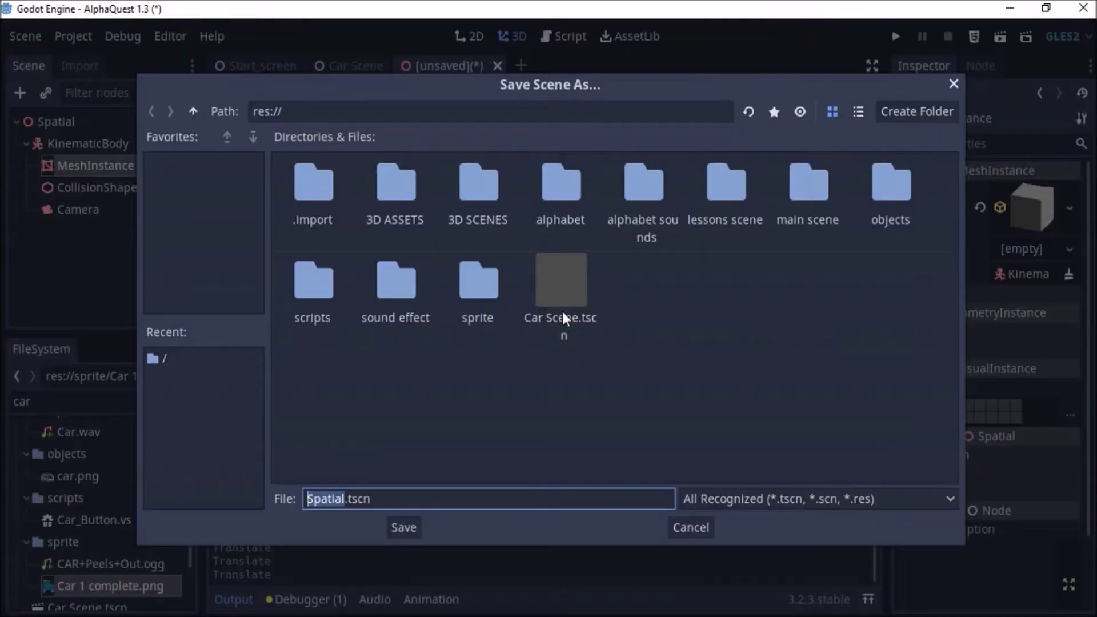
{"action": "type", "text": "3d Sce"}
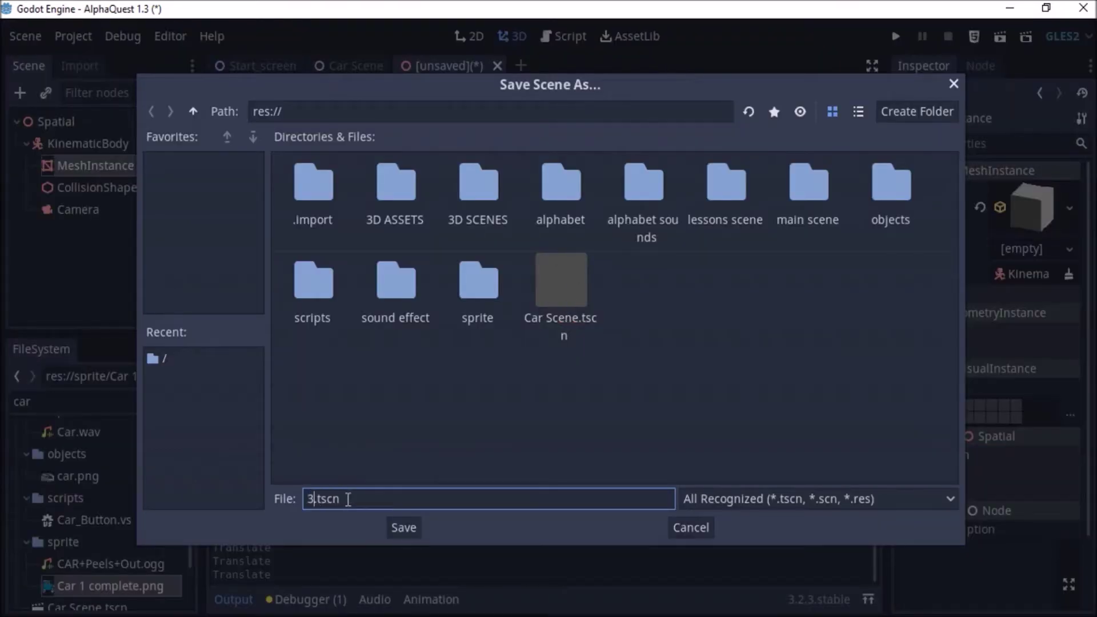
{"action": "type", "text": "ne"}
{"action": "left_click", "coordinate": [395, 522]}
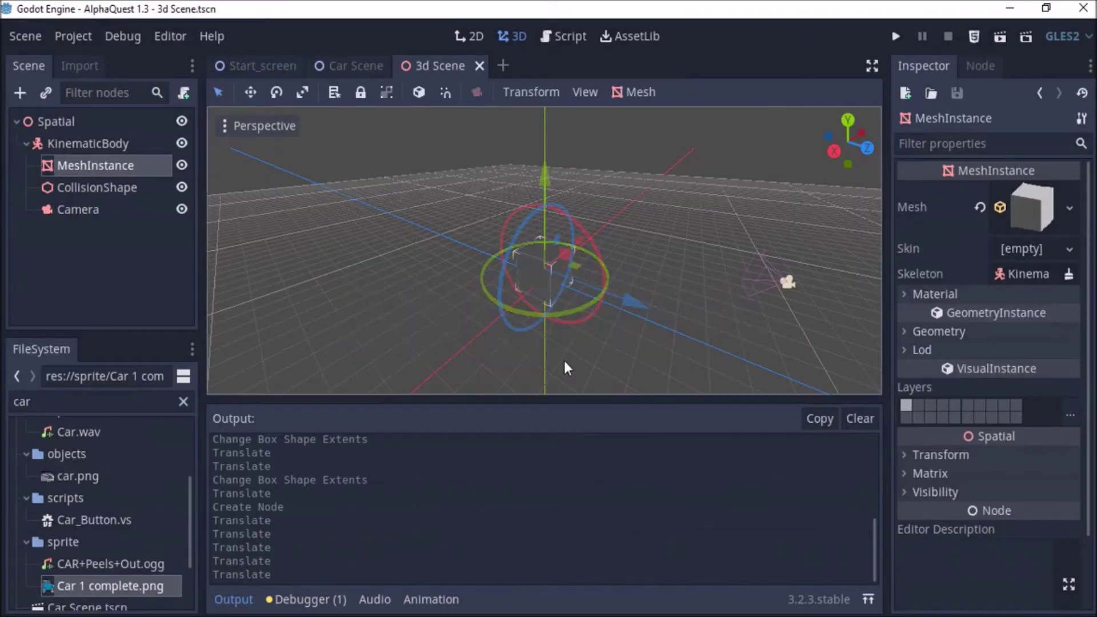
{"action": "middle_click_drag", "start_coordinate": [608, 239], "coordinate": [509, 245]}
{"action": "scroll", "coordinate": [691, 241], "scroll_direction": "up", "scroll_amount": 5}
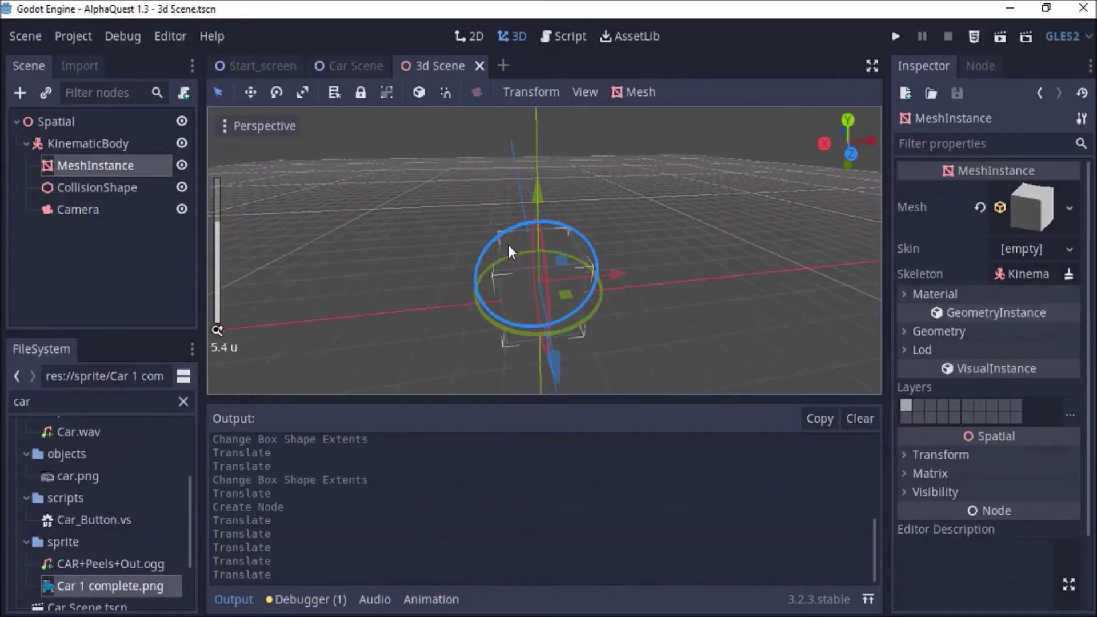
{"action": "scroll", "coordinate": [546, 262], "scroll_direction": "down", "scroll_amount": 8}
{"action": "scroll", "coordinate": [548, 263], "scroll_direction": "down", "scroll_amount": 2}
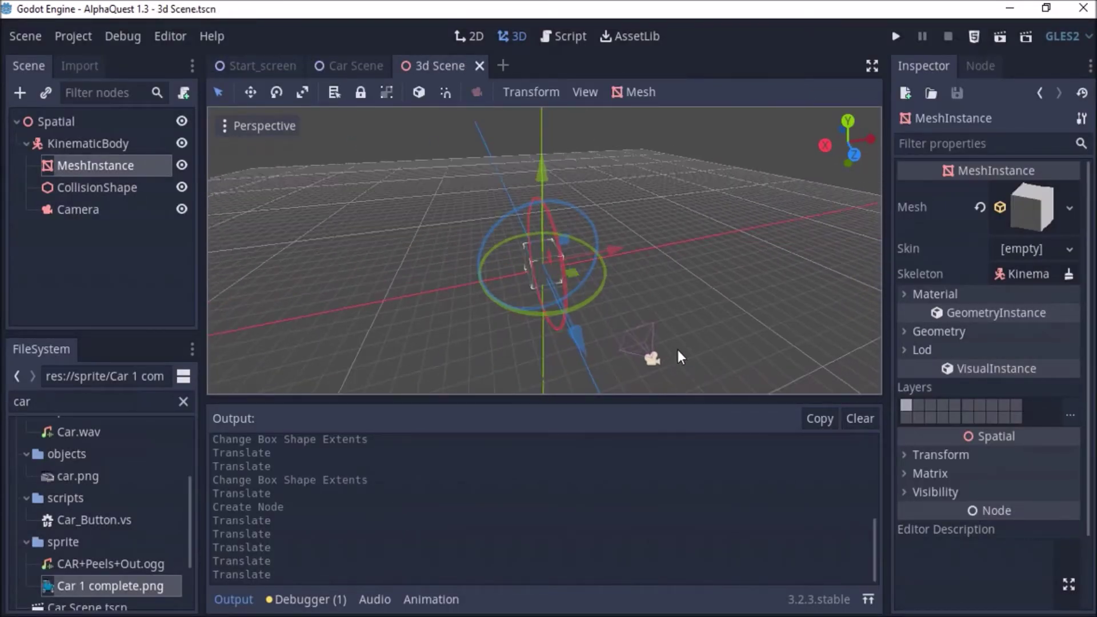
{"action": "left_click", "coordinate": [657, 338]}
{"action": "left_click", "coordinate": [648, 357]}
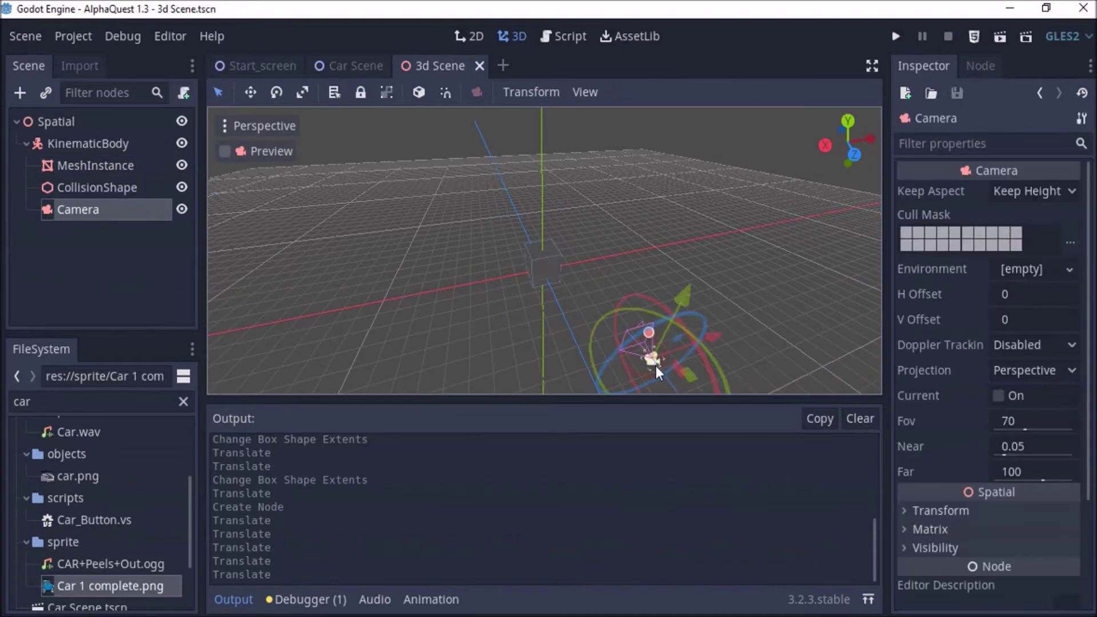
{"action": "left_click", "coordinate": [224, 149]}
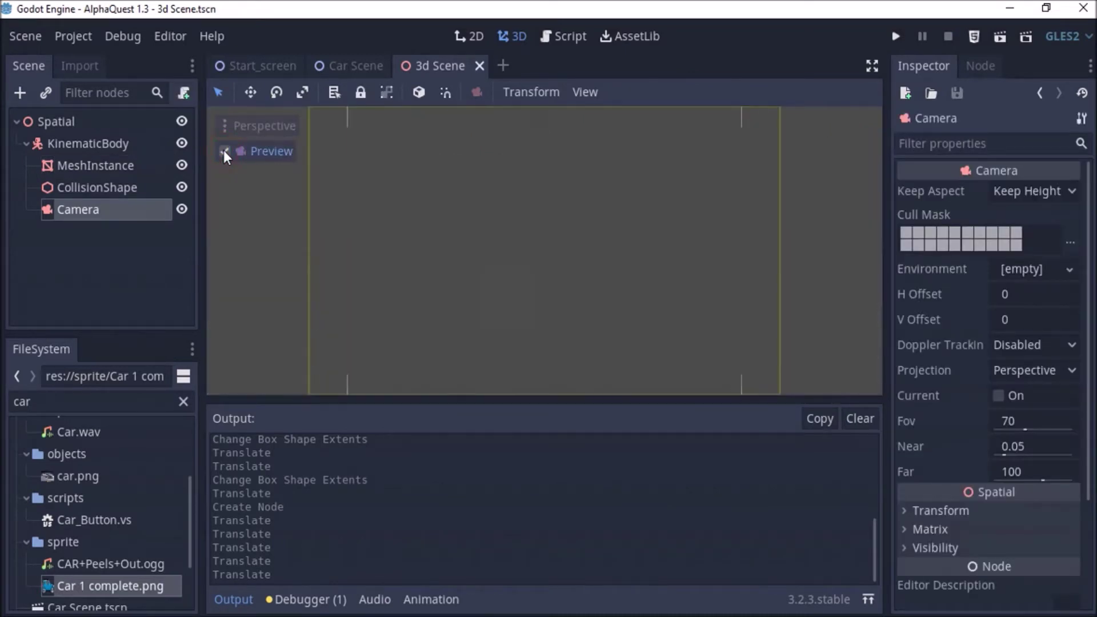
{"action": "left_click", "coordinate": [224, 150]}
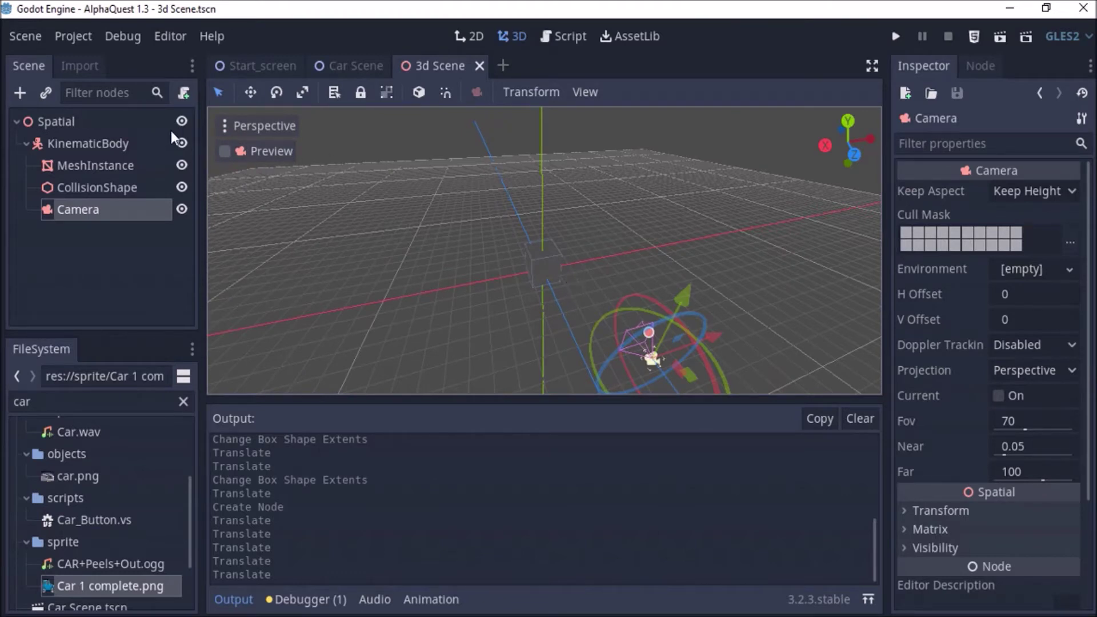
{"action": "left_click", "coordinate": [56, 125]}
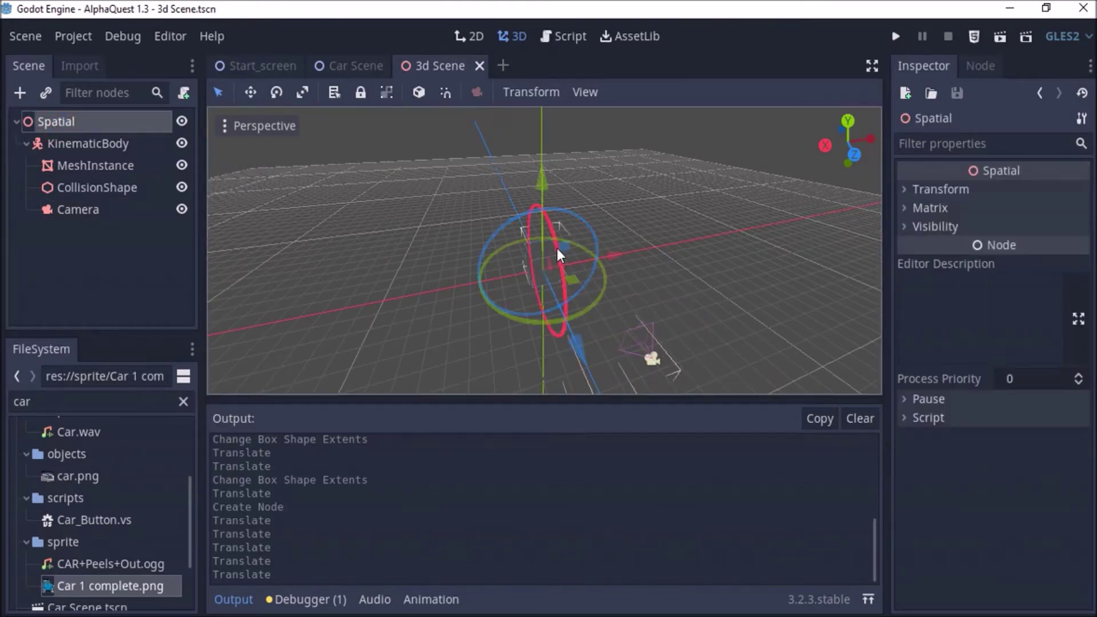
{"action": "left_click", "coordinate": [414, 560]}
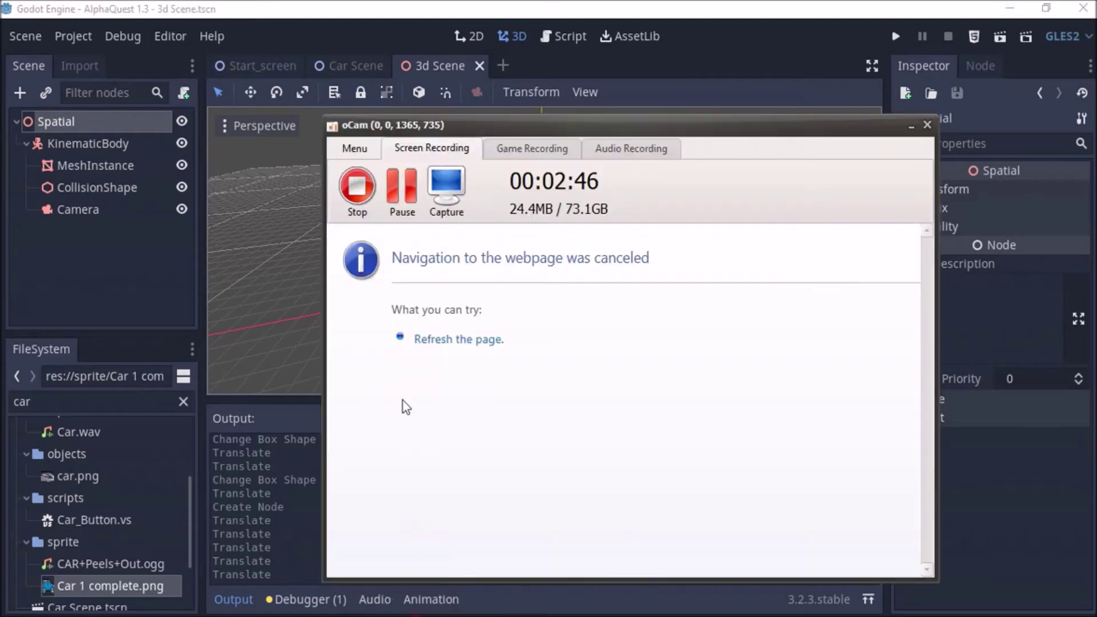
Step: Scale the KinematicBody in the 3D viewport
{"action": "left_click", "coordinate": [399, 203]}
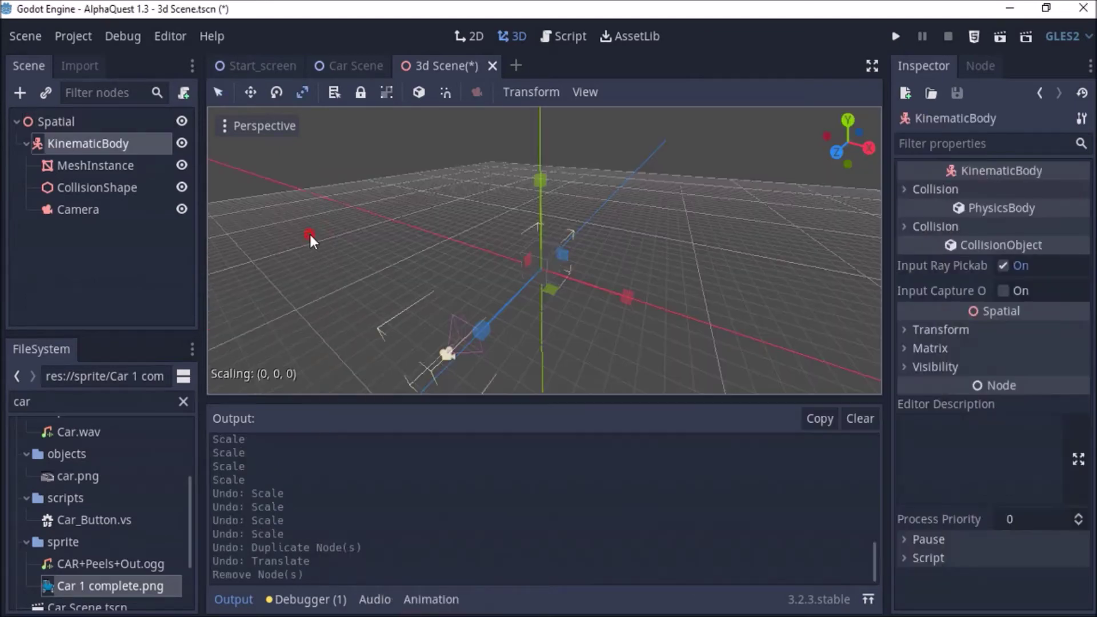
{"action": "left_click_drag", "start_coordinate": [309, 234], "coordinate": [310, 234]}
{"action": "middle_click_drag", "start_coordinate": [666, 227], "coordinate": [574, 220]}
{"action": "scroll", "coordinate": [463, 220], "scroll_direction": "down", "scroll_amount": 2}
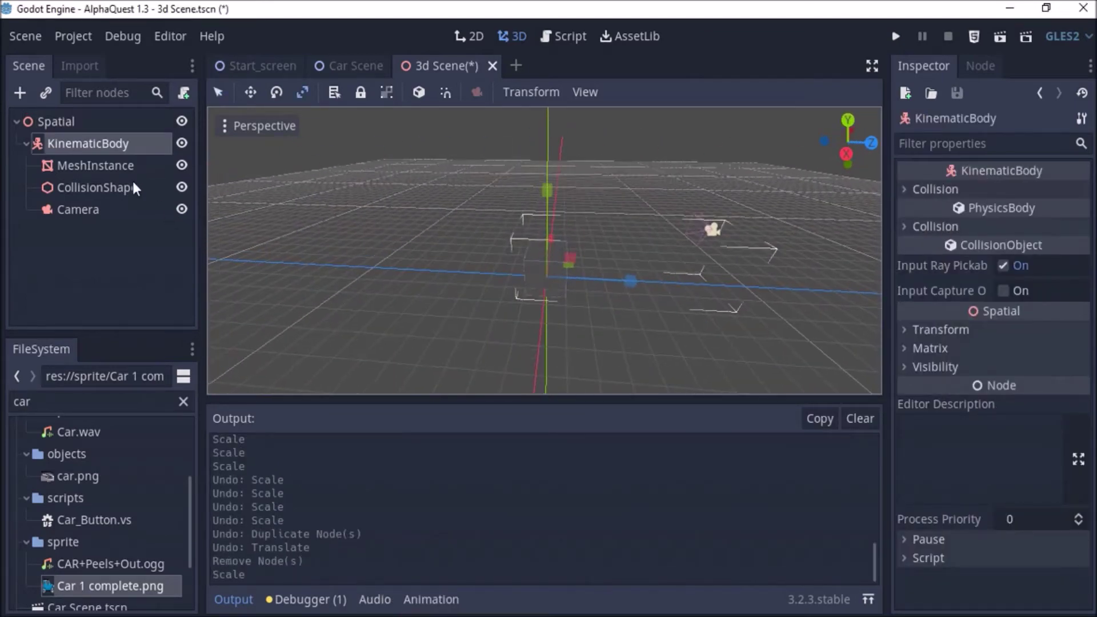
Step: Duplicate KinematicBody as KinematicBody2 and delete the copy's Camera
{"action": "left_click", "coordinate": [94, 142]}
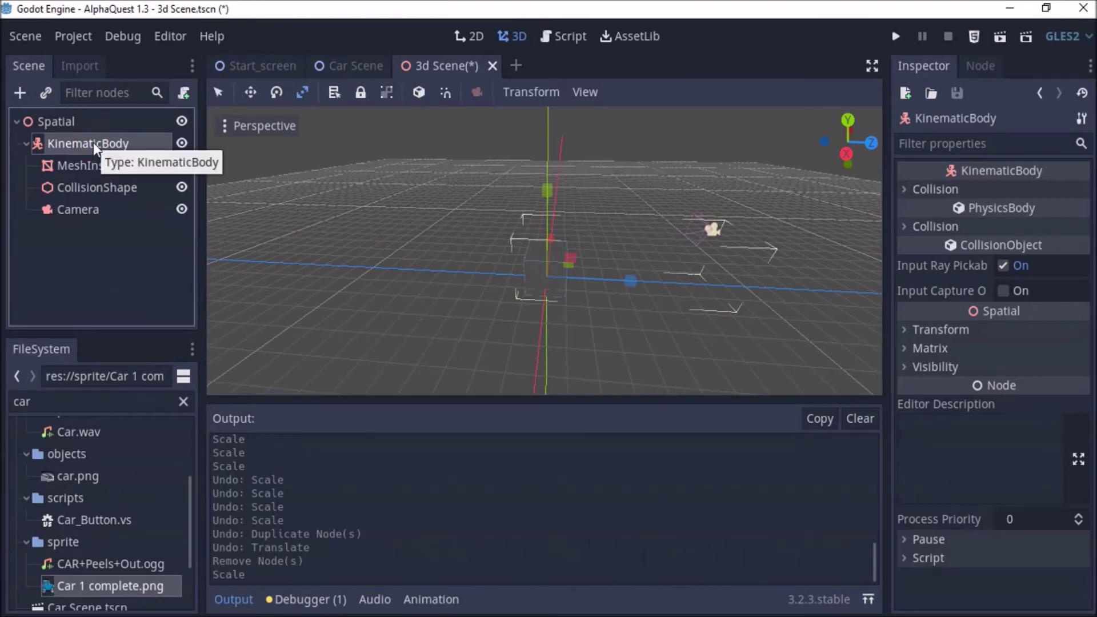
{"action": "key", "text": "ctrl+d"}
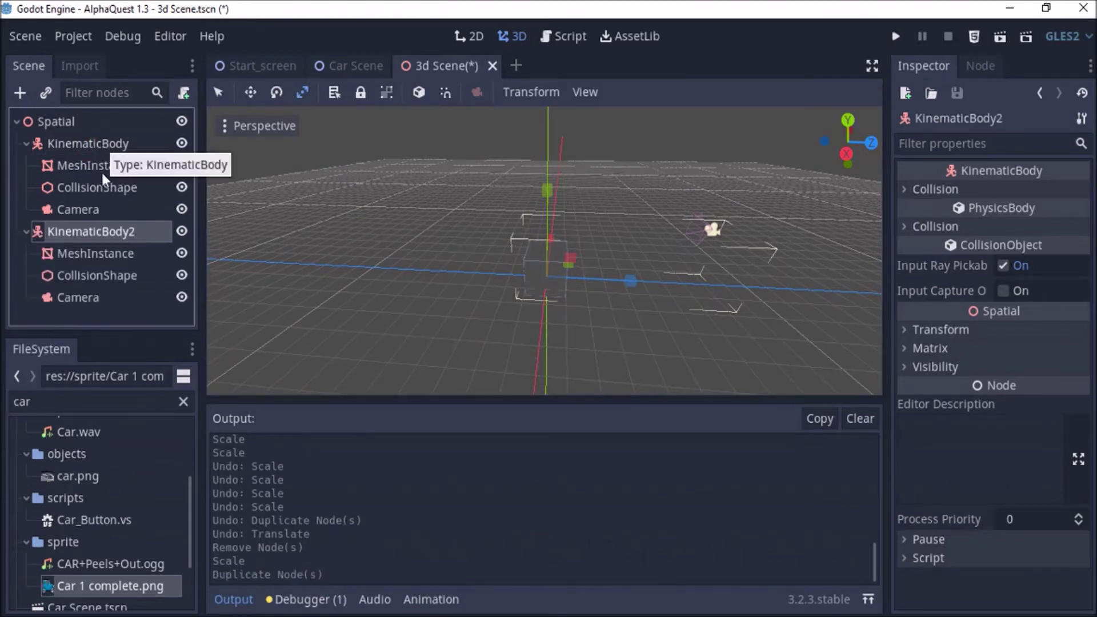
{"action": "left_click", "coordinate": [94, 297]}
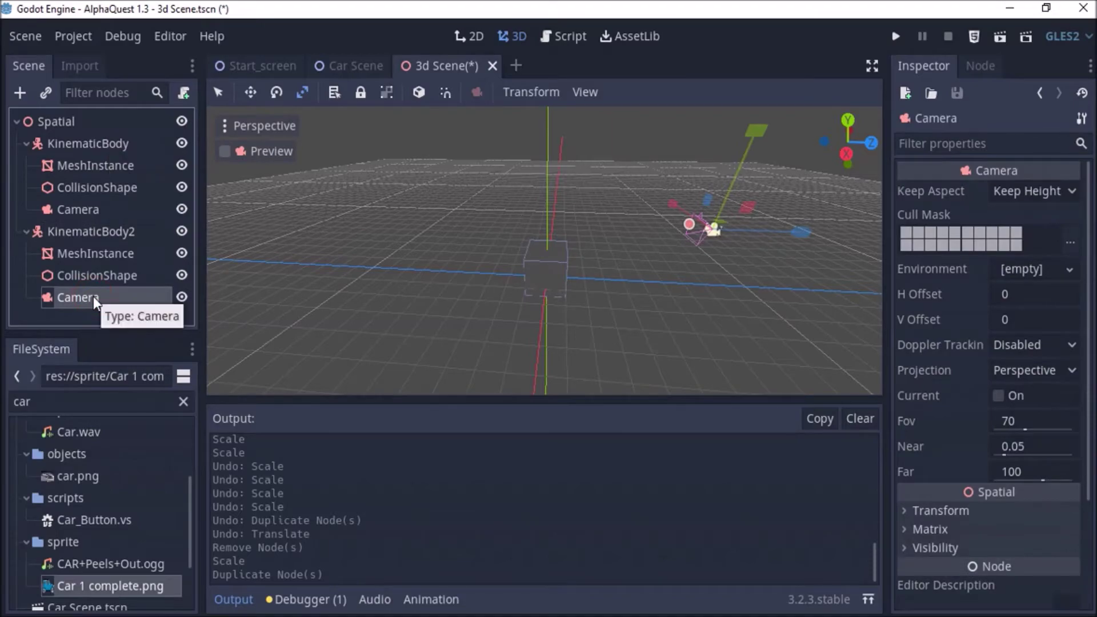
{"action": "key", "text": "Delete"}
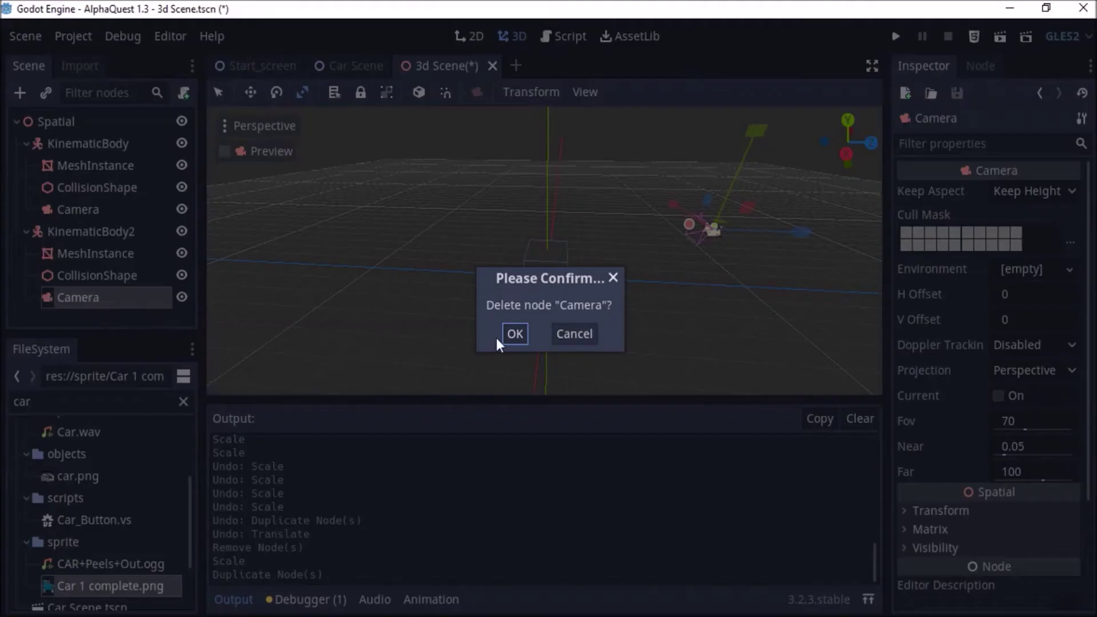
{"action": "left_click", "coordinate": [515, 335]}
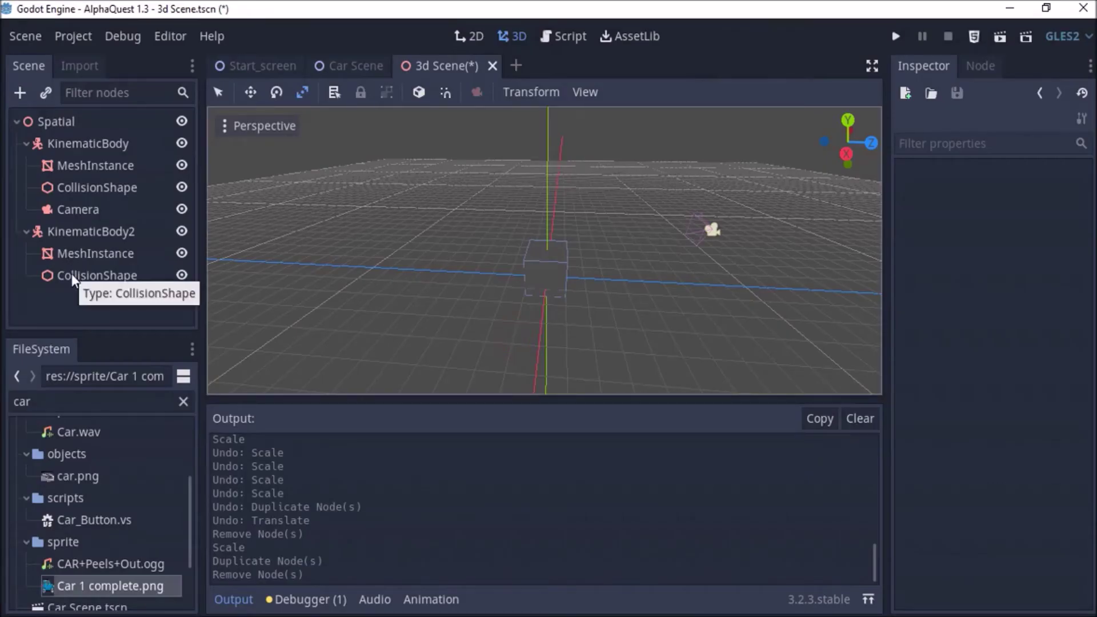
Step: Rename KinematicBody2 to 'floor'
{"action": "left_click", "coordinate": [88, 233]}
{"action": "double_click", "coordinate": [92, 233]}
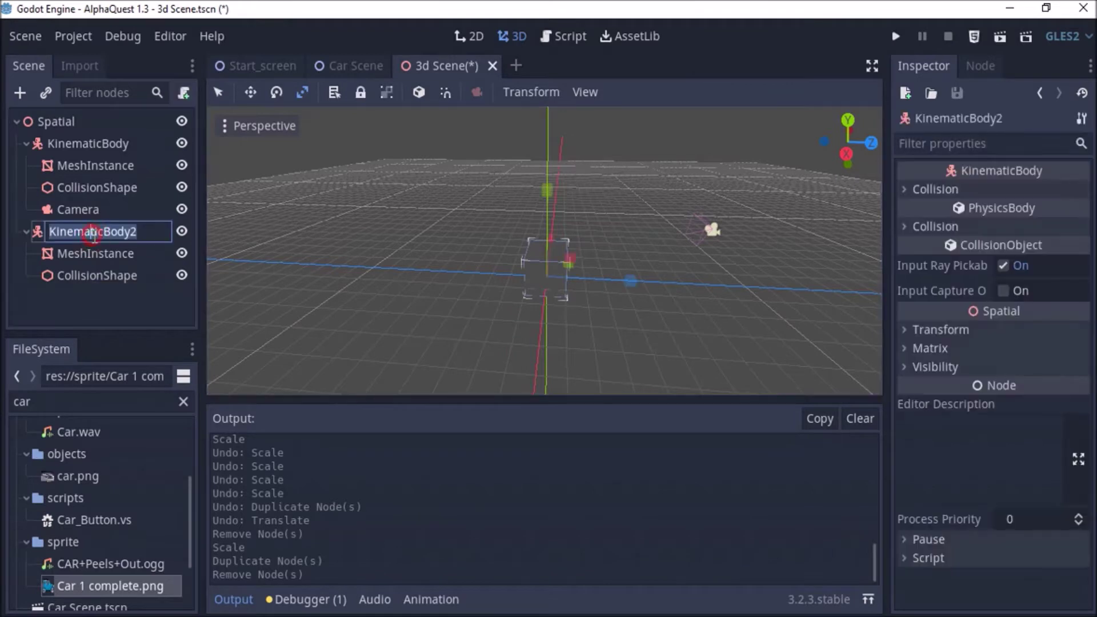
{"action": "type", "text": "floor"}
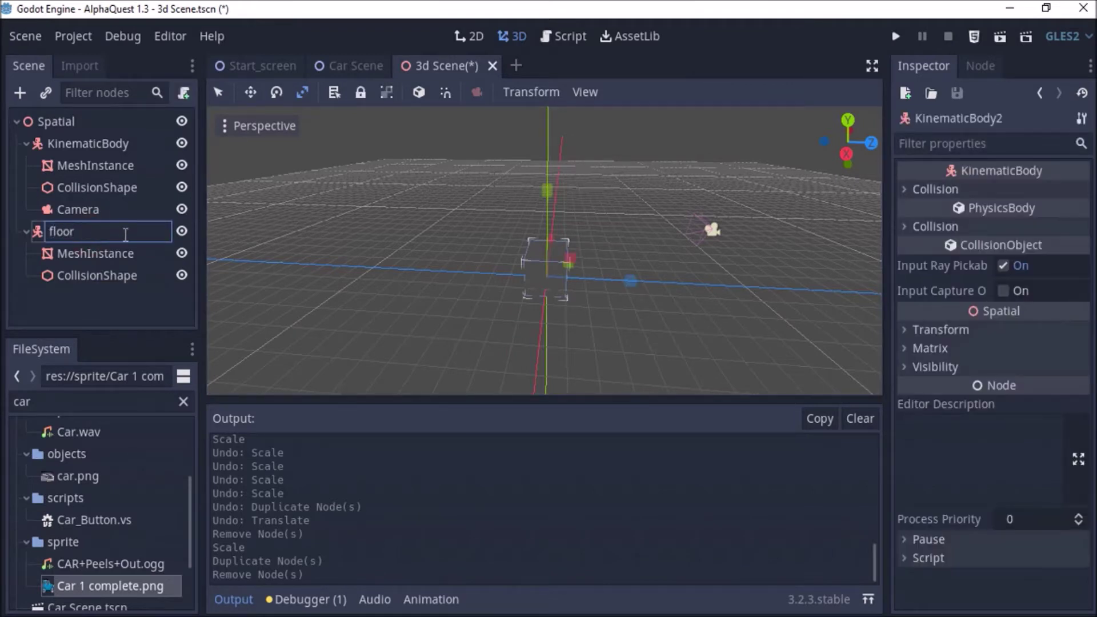
{"action": "key", "text": "Return"}
{"action": "left_click", "coordinate": [88, 234]}
Step: Flatten the floor along Y, stretch it along X and Z, then select the Spatial root
{"action": "left_click_drag", "start_coordinate": [557, 192], "coordinate": [546, 209]}
{"action": "left_click_drag", "start_coordinate": [629, 282], "coordinate": [722, 285]}
{"action": "middle_click_drag", "start_coordinate": [701, 239], "coordinate": [604, 252]}
{"action": "left_click_drag", "start_coordinate": [615, 251], "coordinate": [846, 231]}
{"action": "middle_click_drag", "start_coordinate": [546, 269], "coordinate": [732, 154]}
{"action": "scroll", "coordinate": [642, 196], "scroll_direction": "down", "scroll_amount": 3}
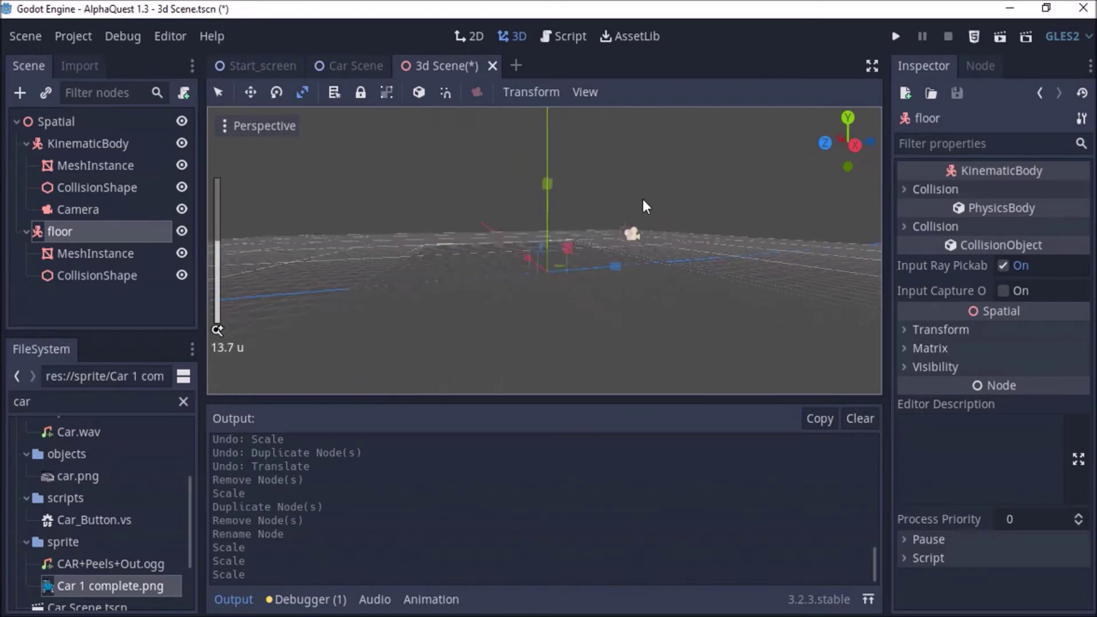
{"action": "middle_click_drag", "start_coordinate": [645, 205], "coordinate": [629, 239]}
{"action": "left_click", "coordinate": [64, 122]}
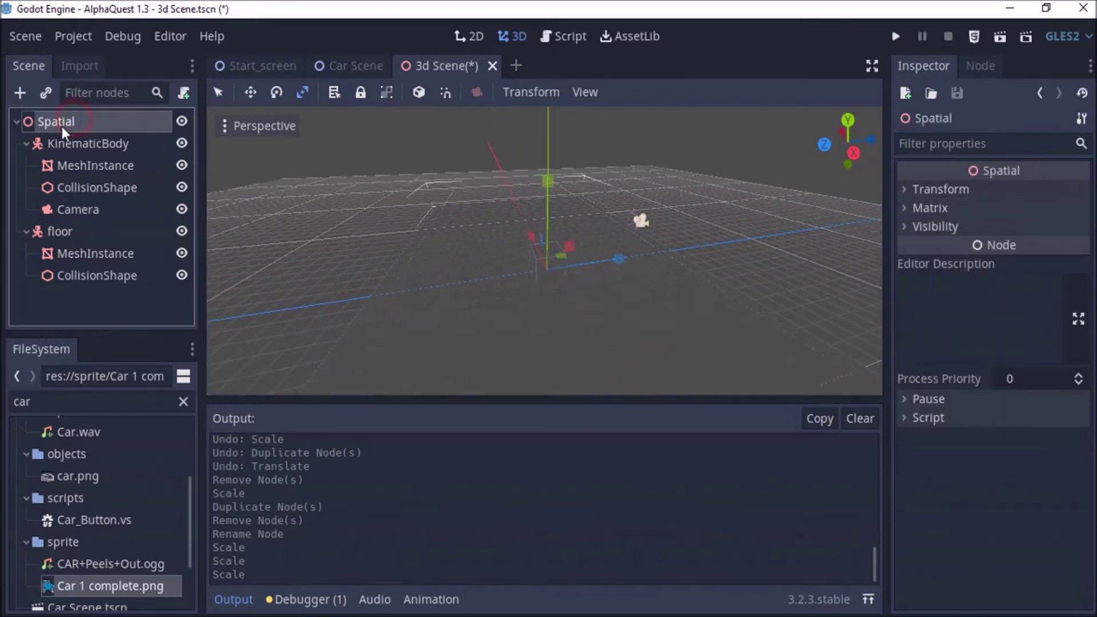
Step: Search 'light' in Add Child Node and create a DirectionalLight under Spatial
{"action": "right_click", "coordinate": [56, 125]}
{"action": "left_click", "coordinate": [89, 140]}
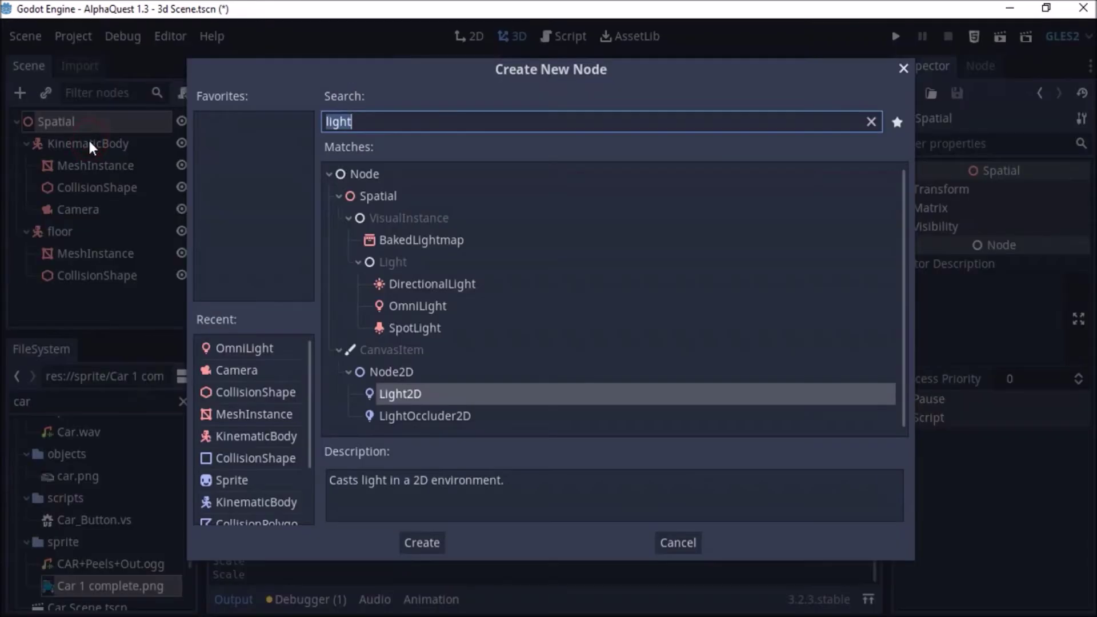
{"action": "key", "text": "BackSpace"}
{"action": "type", "text": "light"}
{"action": "left_click", "coordinate": [420, 301]}
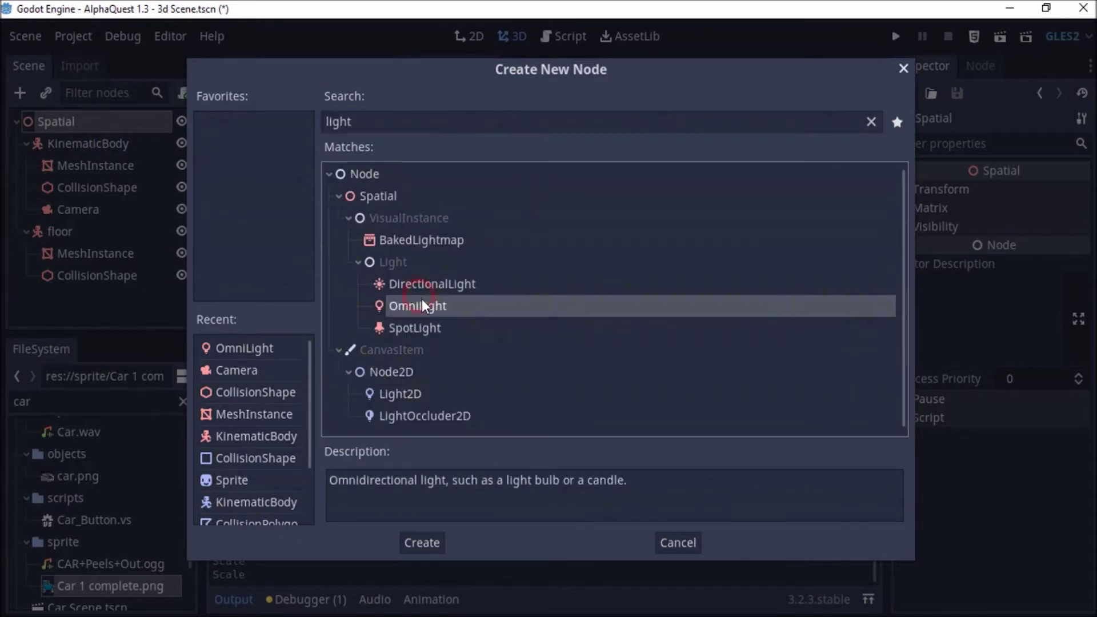
{"action": "left_click", "coordinate": [442, 281]}
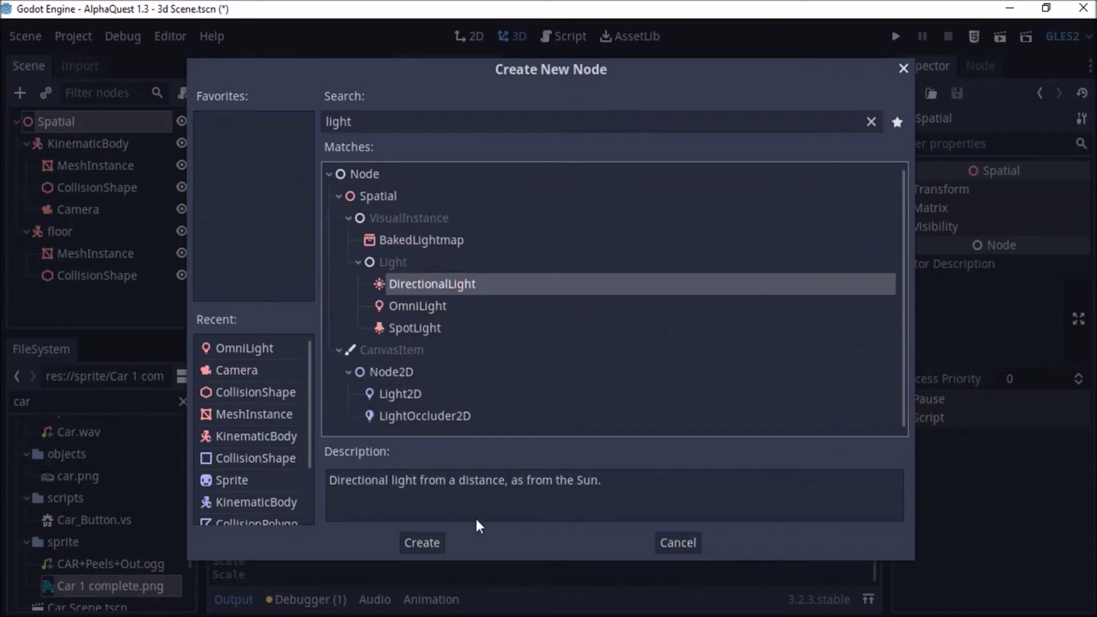
{"action": "left_click", "coordinate": [434, 540]}
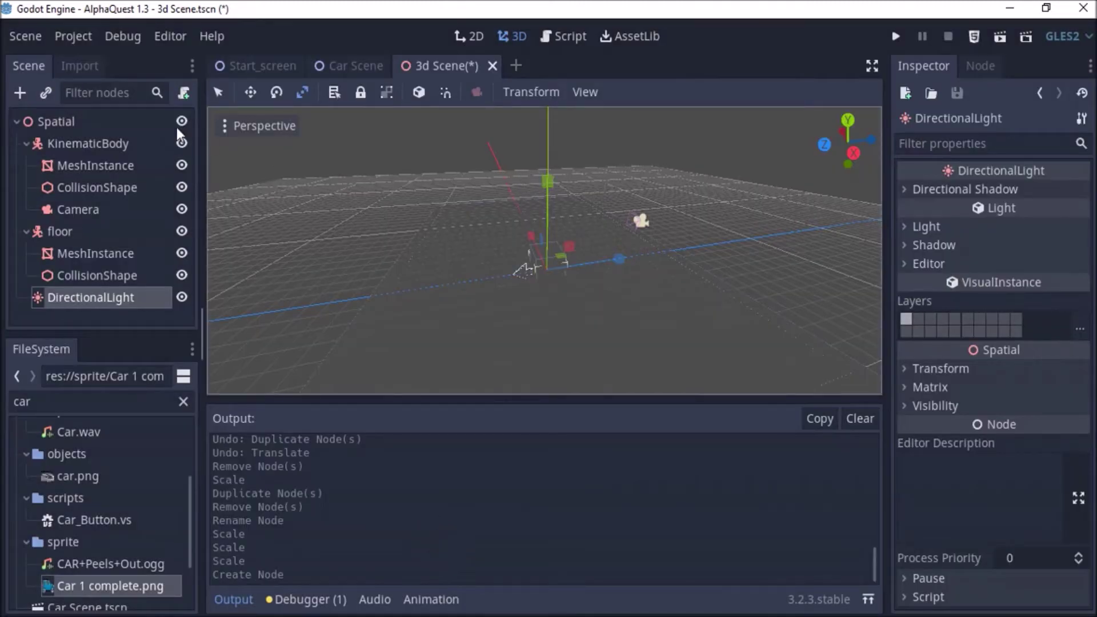
Step: Raise the DirectionalLight along Y and tilt it about 36 degrees toward the floor
{"action": "left_click", "coordinate": [240, 89]}
{"action": "left_click_drag", "start_coordinate": [550, 171], "coordinate": [551, 90]}
{"action": "scroll", "coordinate": [520, 122], "scroll_direction": "up", "scroll_amount": 3}
{"action": "middle_click_drag", "start_coordinate": [519, 122], "coordinate": [547, 213]}
{"action": "scroll", "coordinate": [548, 212], "scroll_direction": "down", "scroll_amount": 3}
{"action": "left_click", "coordinate": [278, 91]}
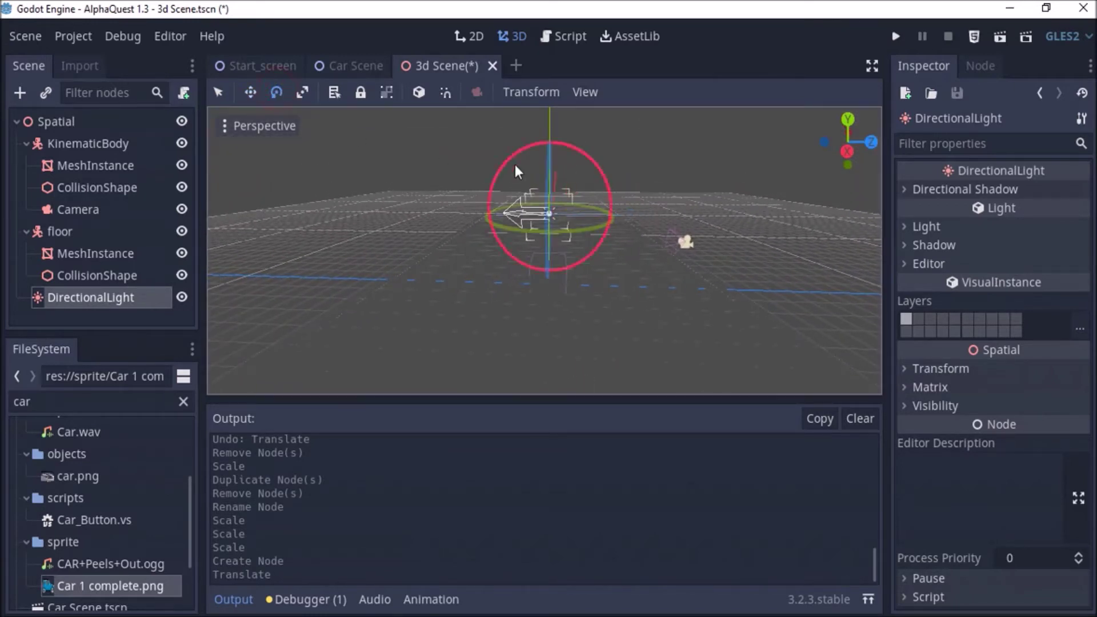
{"action": "left_click_drag", "start_coordinate": [524, 145], "coordinate": [490, 176]}
{"action": "middle_click_drag", "start_coordinate": [491, 176], "coordinate": [628, 222]}
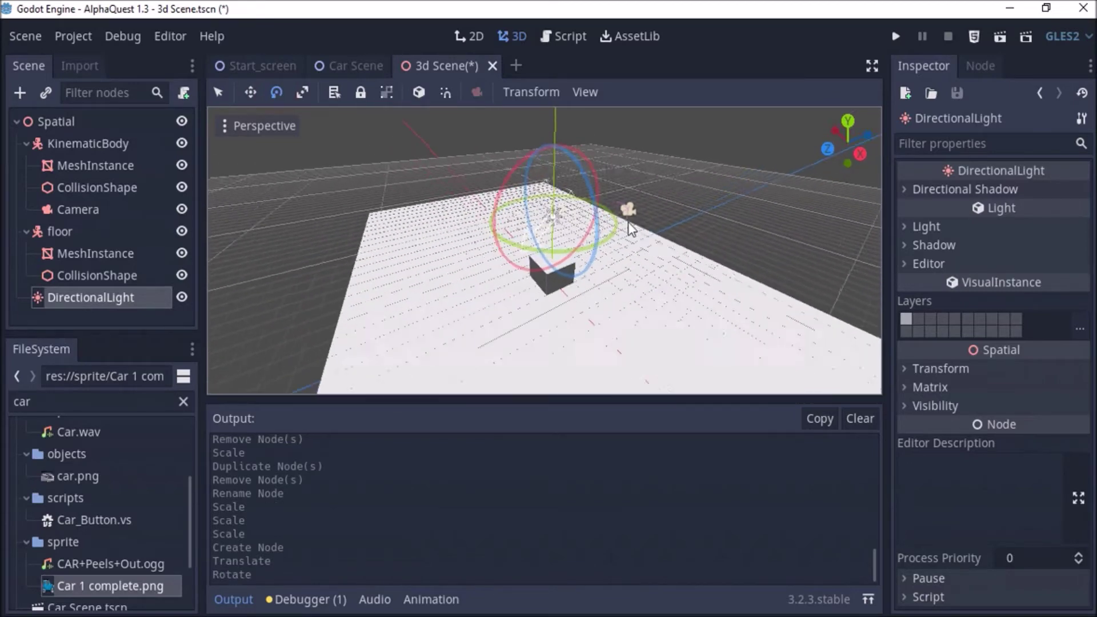
Step: Shift the light sideways, raise it further and turn it roughly 8 more degrees
{"action": "left_click", "coordinate": [252, 91]}
{"action": "left_click_drag", "start_coordinate": [551, 207], "coordinate": [711, 104]}
{"action": "middle_click_drag", "start_coordinate": [698, 156], "coordinate": [704, 145]}
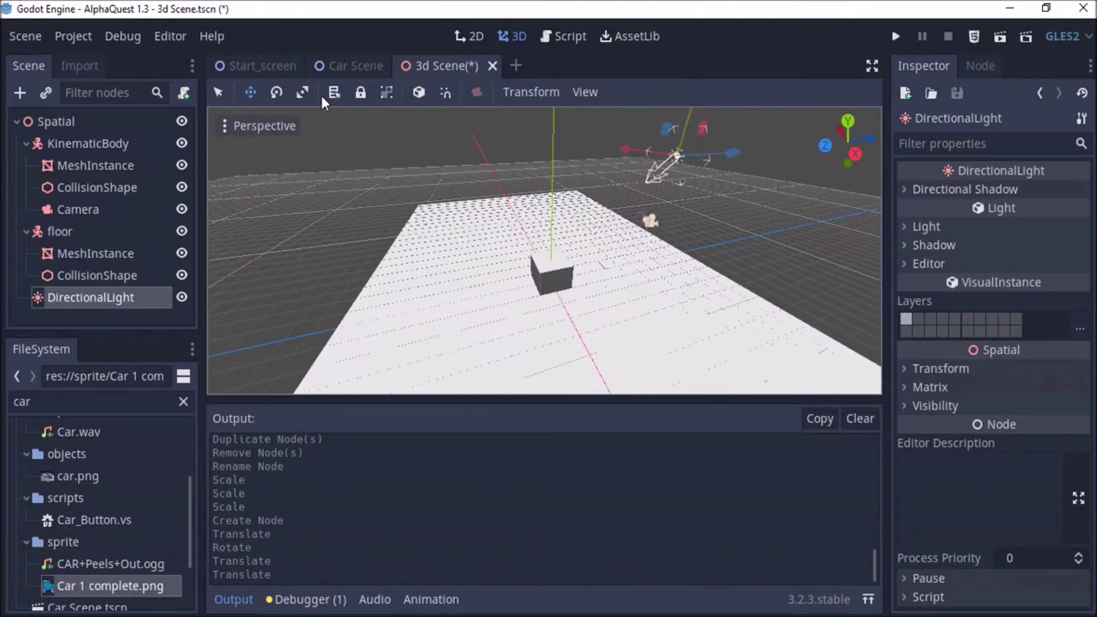
{"action": "left_click", "coordinate": [276, 91]}
{"action": "left_click_drag", "start_coordinate": [631, 162], "coordinate": [669, 112]}
{"action": "scroll", "coordinate": [565, 237], "scroll_direction": "up", "scroll_amount": 3}
{"action": "middle_click_drag", "start_coordinate": [627, 221], "coordinate": [531, 244]}
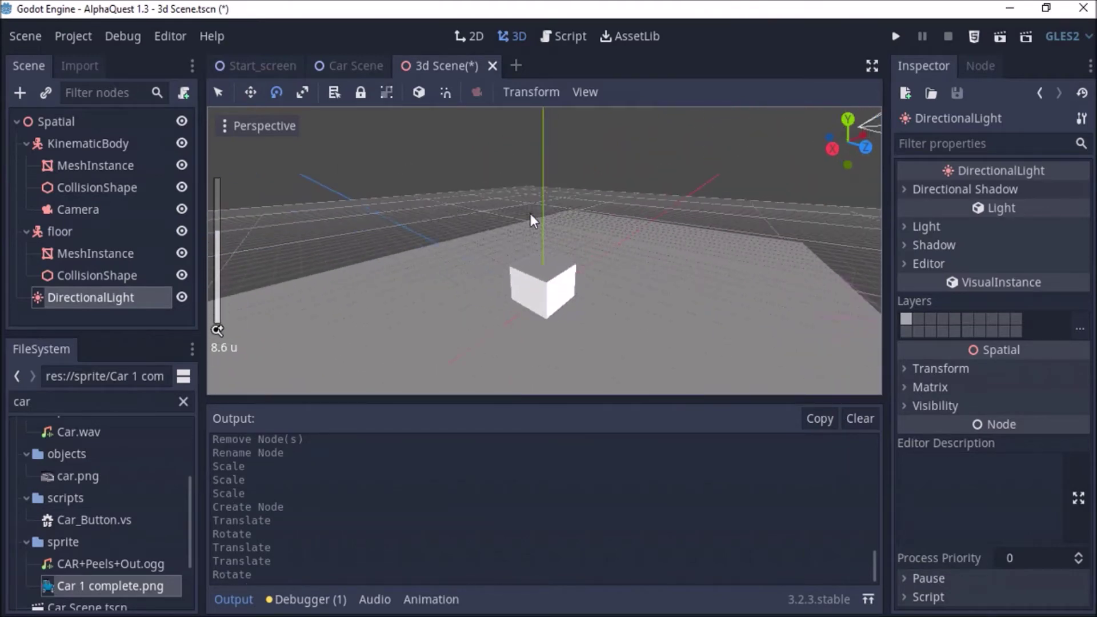
{"action": "scroll", "coordinate": [383, 262], "scroll_direction": "down", "scroll_amount": 5}
{"action": "left_click", "coordinate": [68, 231]}
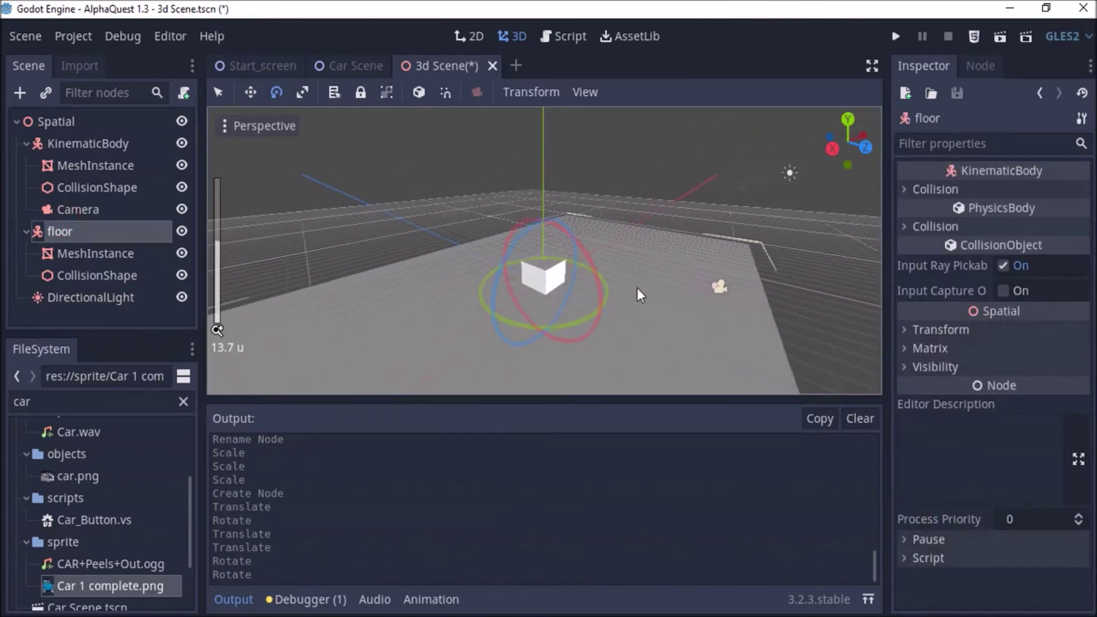
Step: Nudge the floor along X, then scale it 1.35 along Z and about 2.19 along X
{"action": "middle_click_drag", "start_coordinate": [639, 294], "coordinate": [626, 291]}
{"action": "left_click", "coordinate": [249, 91]}
{"action": "left_click_drag", "start_coordinate": [588, 255], "coordinate": [583, 247]}
{"action": "left_click", "coordinate": [302, 92]}
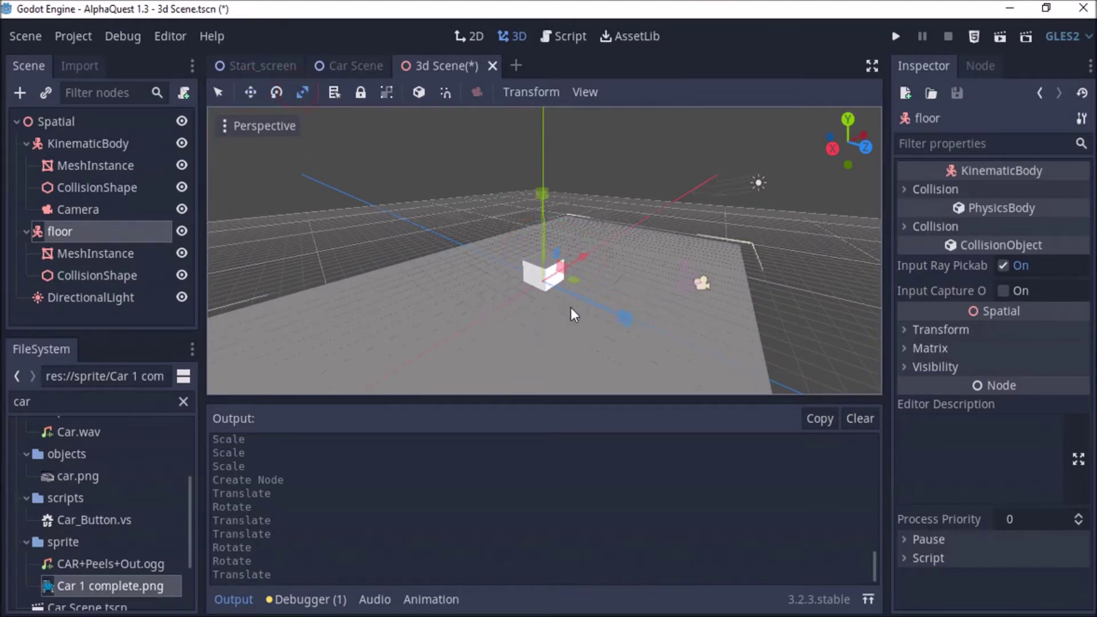
{"action": "left_click_drag", "start_coordinate": [637, 318], "coordinate": [662, 327]}
{"action": "mouse_move", "coordinate": [581, 255]}
{"action": "left_mouse_down"}
{"action": "mouse_move", "coordinate": [616, 231]}
{"action": "mouse_move", "coordinate": [595, 259]}
{"action": "left_mouse_up"}
Step: Look down on the enlarged floor and select the floor's MeshInstance
{"action": "middle_click_drag", "start_coordinate": [643, 271], "coordinate": [583, 304]}
{"action": "scroll", "coordinate": [553, 308], "scroll_direction": "up", "scroll_amount": 2}
{"action": "scroll", "coordinate": [597, 262], "scroll_direction": "down", "scroll_amount": 2}
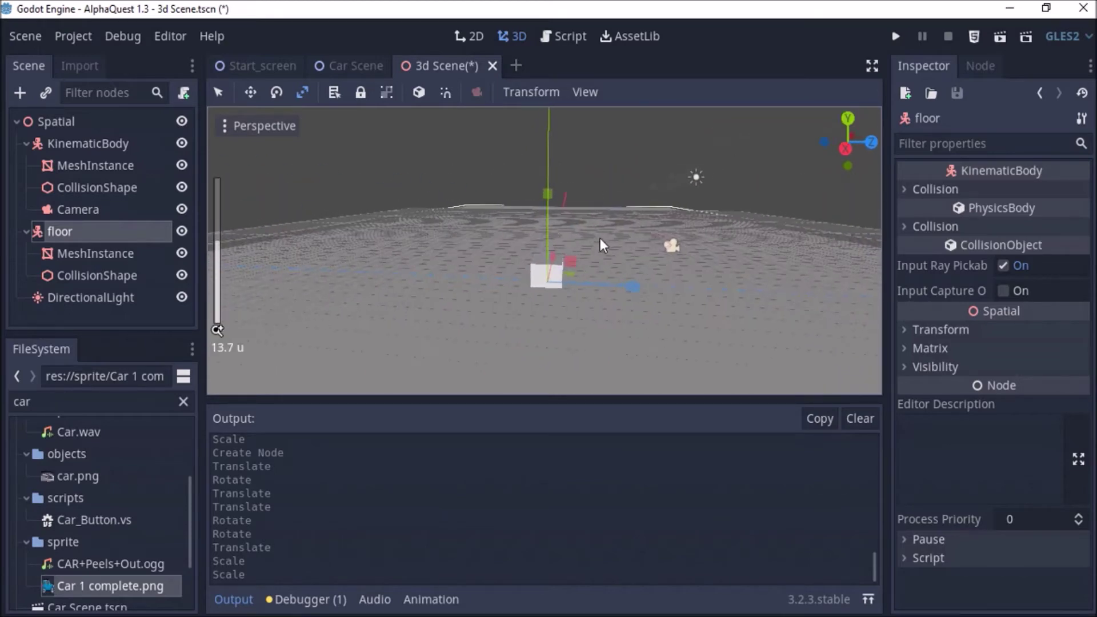
{"action": "middle_click_drag", "start_coordinate": [598, 262], "coordinate": [596, 238]}
{"action": "left_click", "coordinate": [68, 231]}
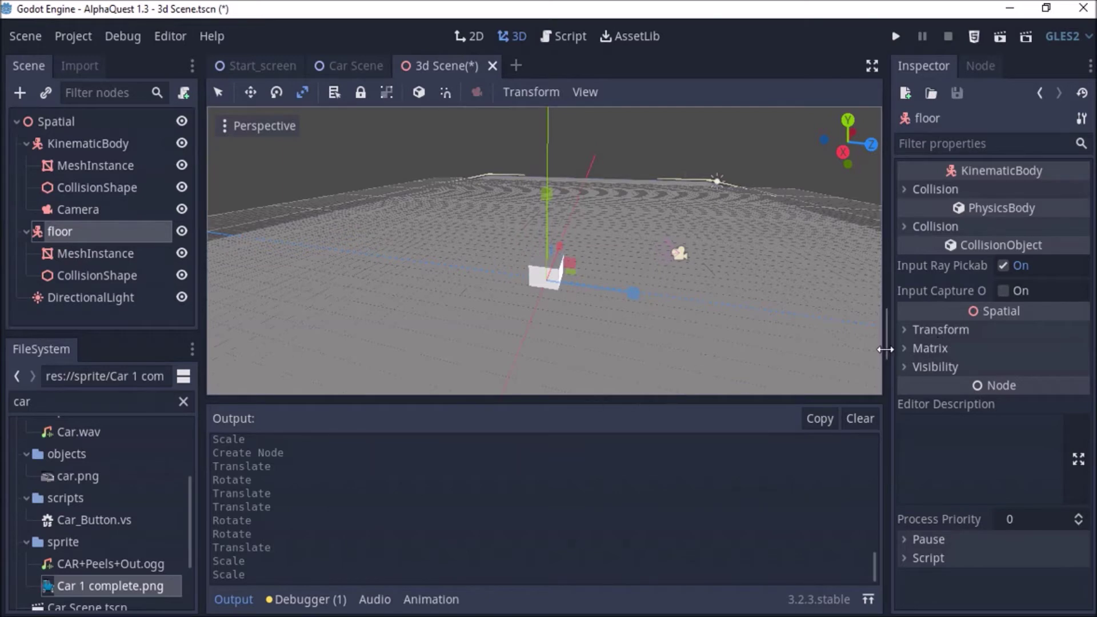
{"action": "left_click", "coordinate": [71, 256]}
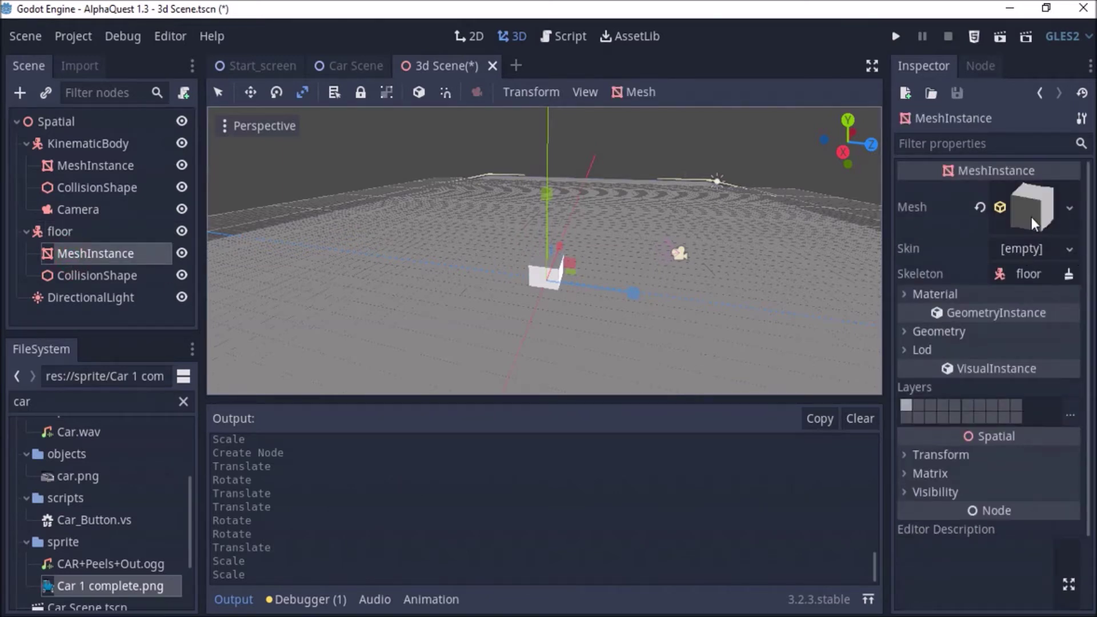
Step: Create a new SpatialMaterial in the floor mesh's material slot 0
{"action": "scroll", "coordinate": [100, 545], "scroll_direction": "down", "scroll_amount": 2}
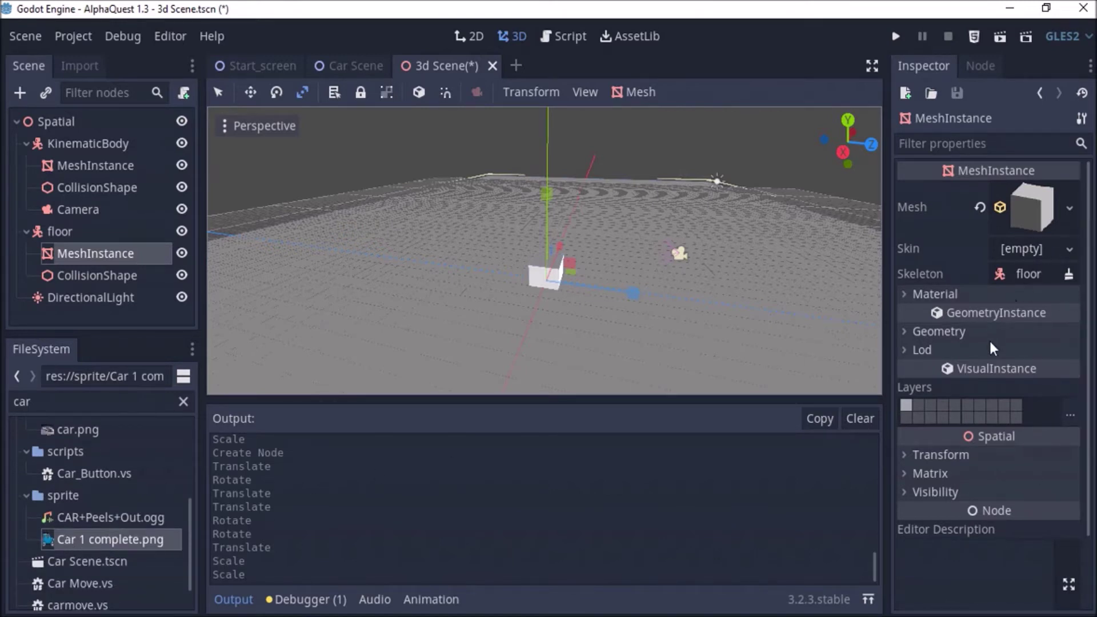
{"action": "left_click", "coordinate": [936, 294]}
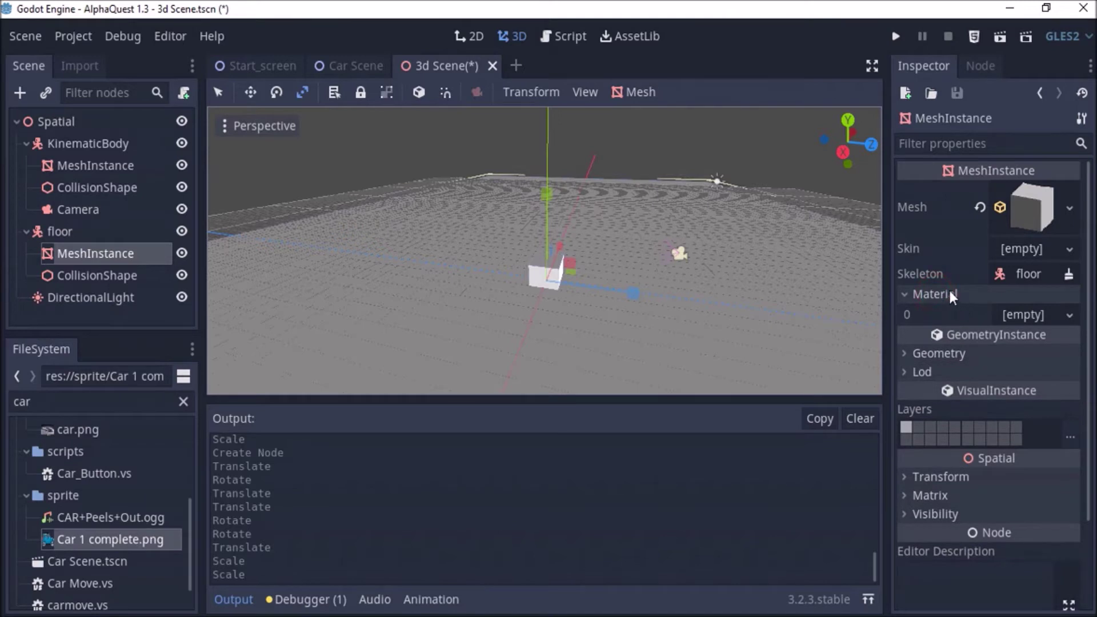
{"action": "left_click", "coordinate": [1066, 313]}
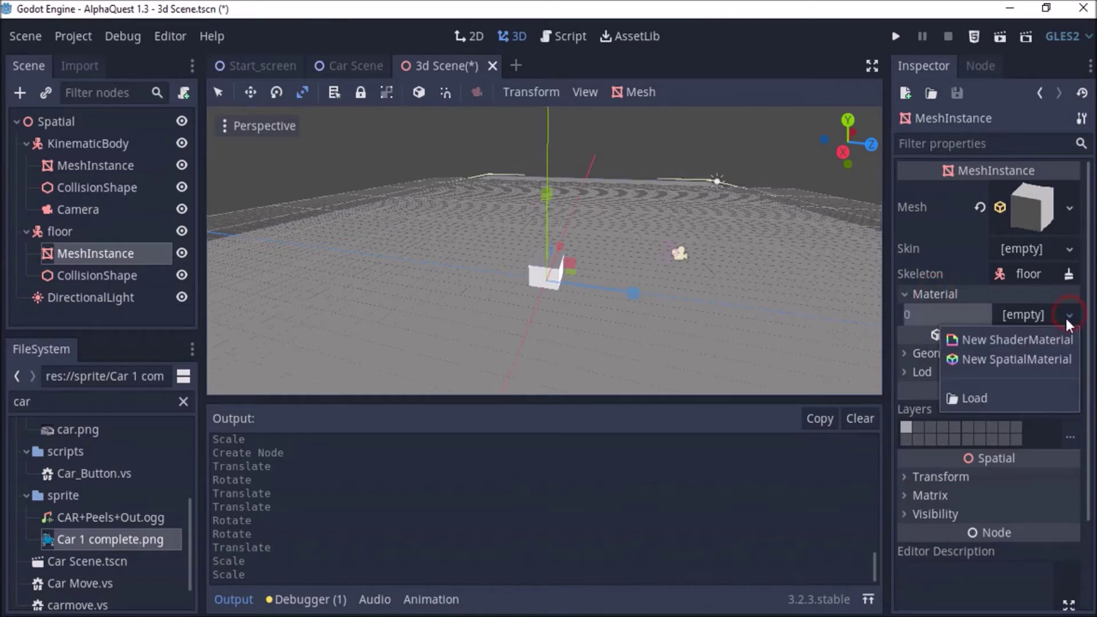
{"action": "left_click", "coordinate": [1006, 358]}
{"action": "left_click", "coordinate": [1023, 336]}
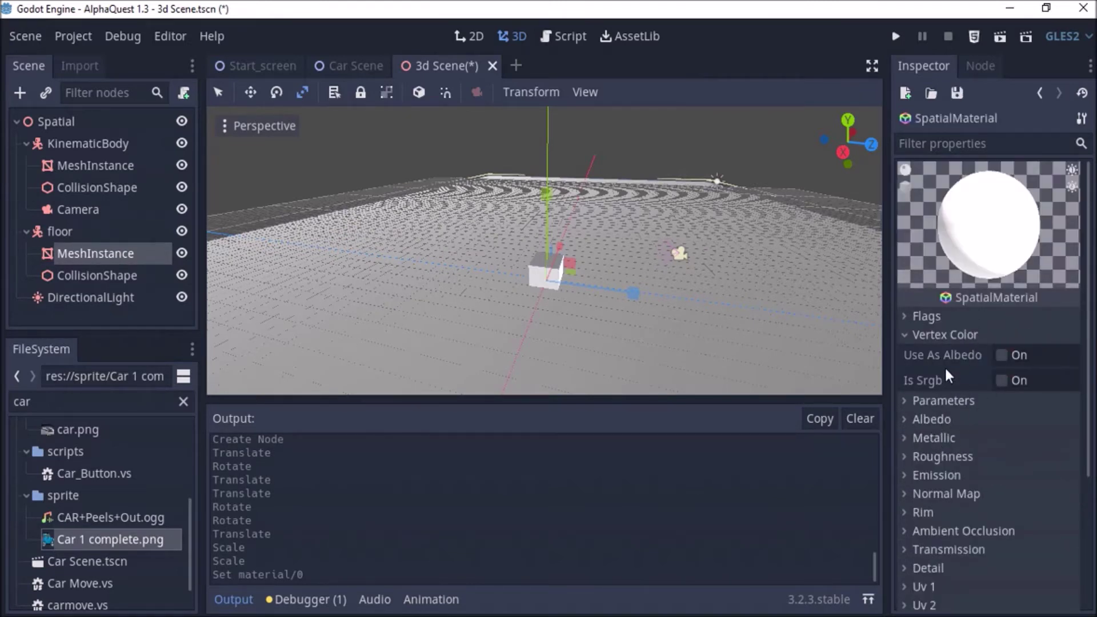
Step: Set Car 1 complete.png as the SpatialMaterial's Albedo texture
{"action": "left_click", "coordinate": [1039, 95]}
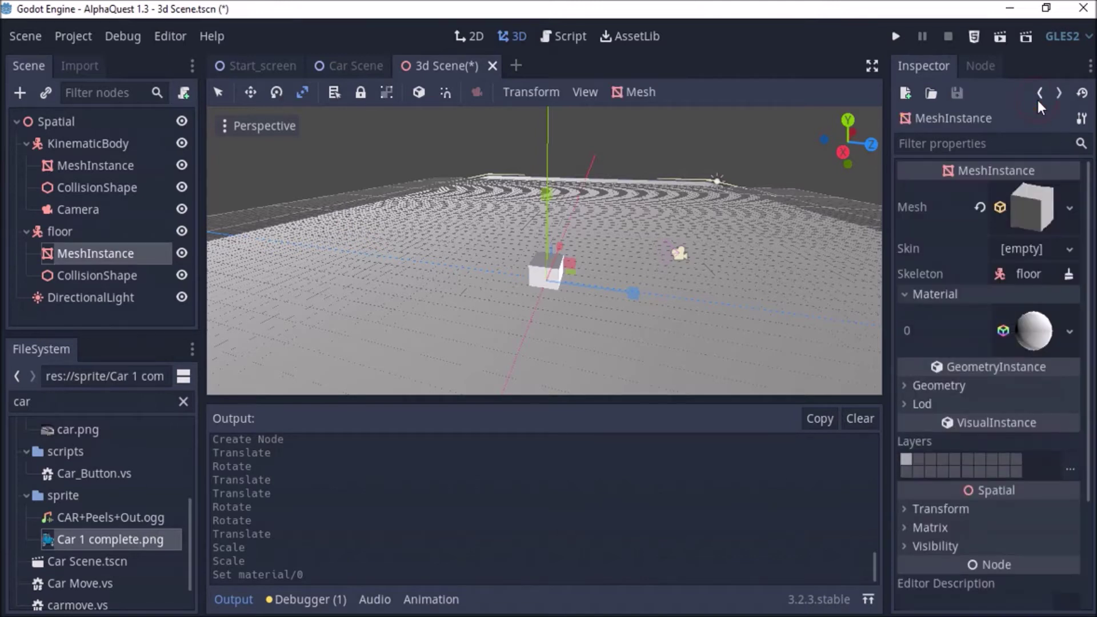
{"action": "left_click", "coordinate": [1070, 332]}
{"action": "left_click", "coordinate": [1039, 332]}
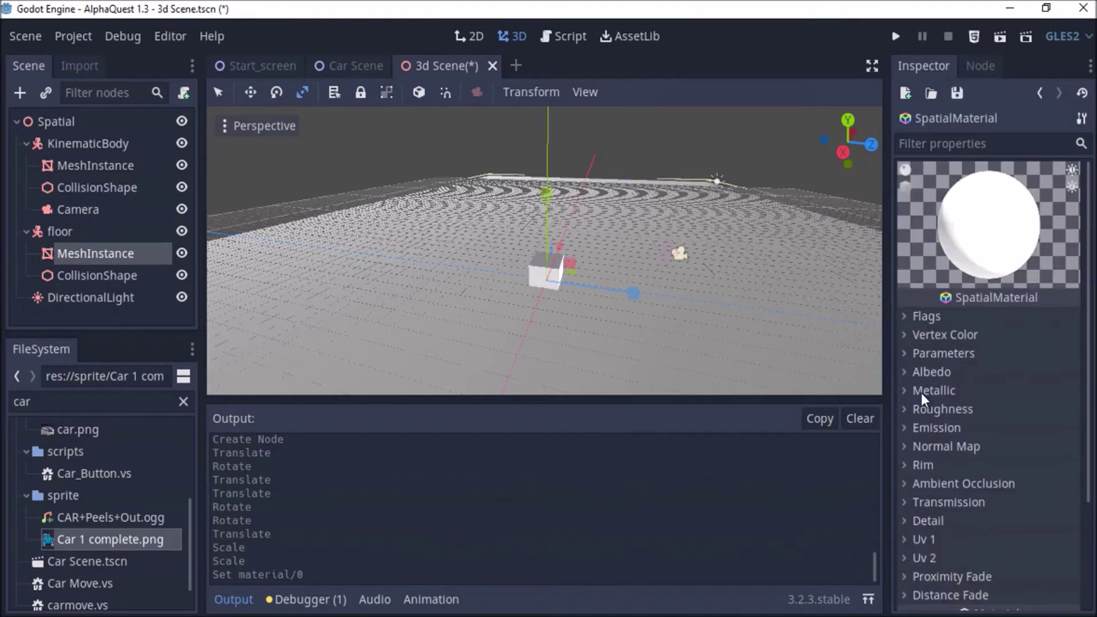
{"action": "left_click", "coordinate": [924, 372]}
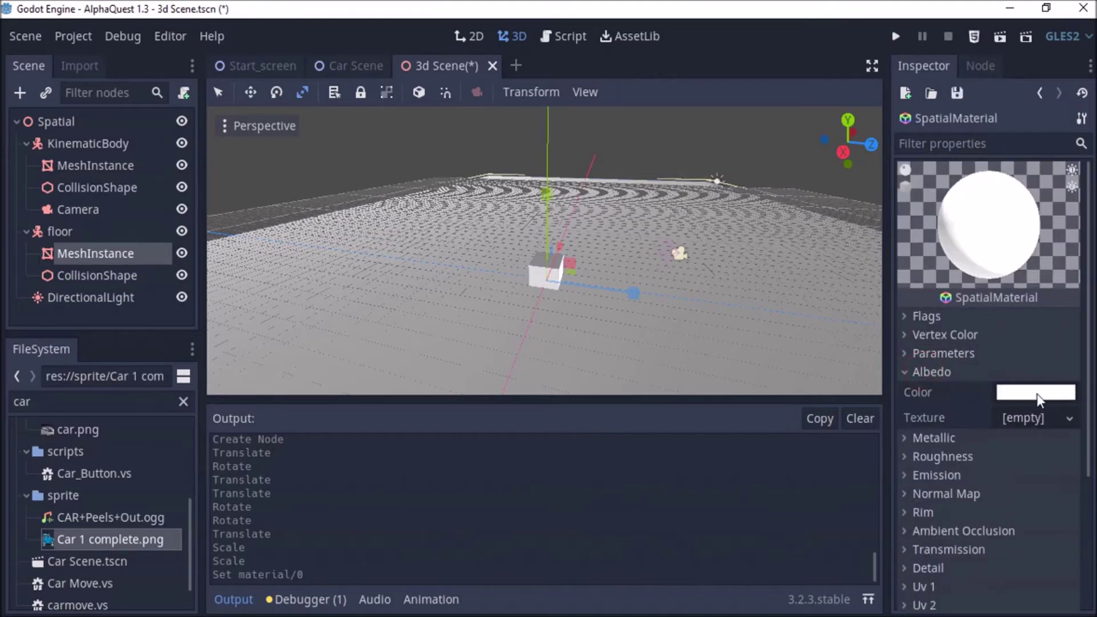
{"action": "left_click_drag", "start_coordinate": [78, 546], "coordinate": [1020, 418]}
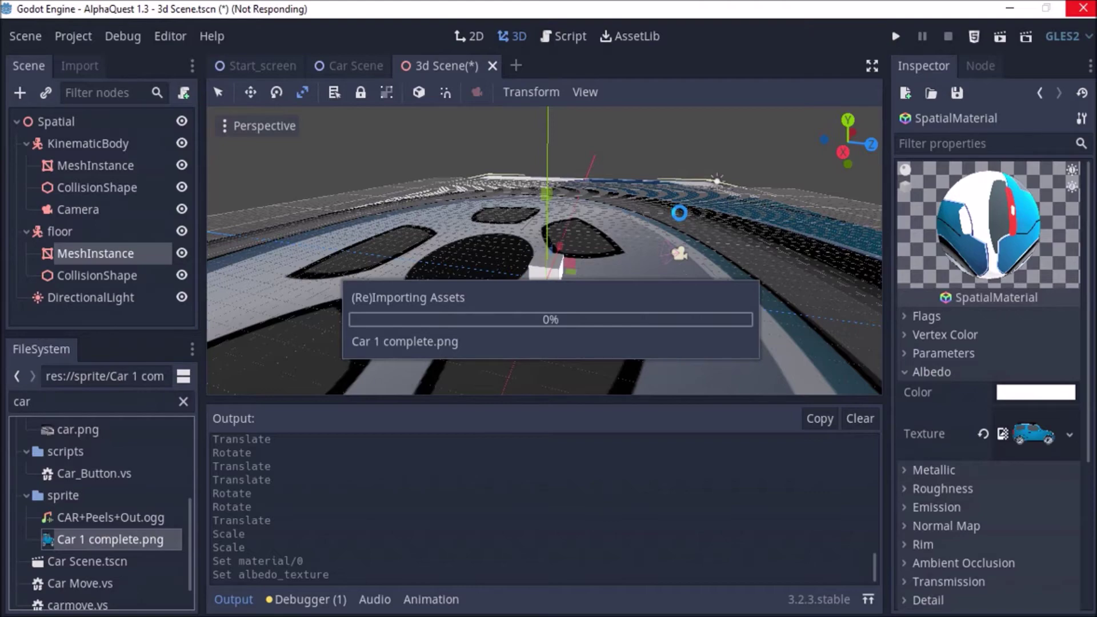
Step: Orbit around the car-textured floor to inspect the wheel image and the cube
{"action": "scroll", "coordinate": [679, 259], "scroll_direction": "up", "scroll_amount": 3}
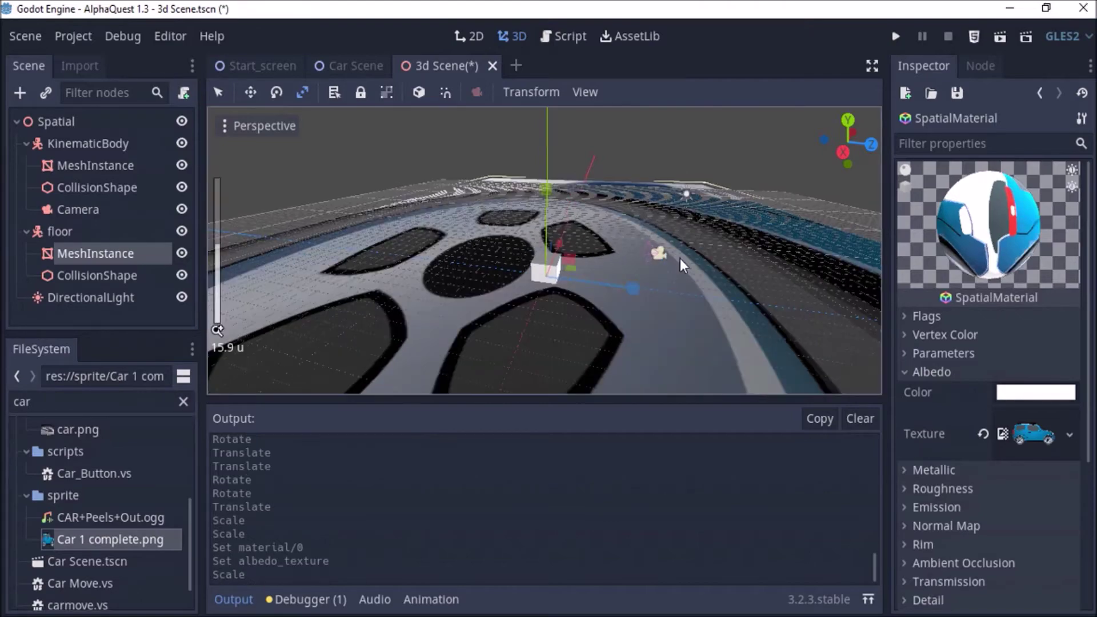
{"action": "middle_click_drag", "start_coordinate": [683, 247], "coordinate": [532, 290]}
{"action": "scroll", "coordinate": [540, 286], "scroll_direction": "down", "scroll_amount": 10}
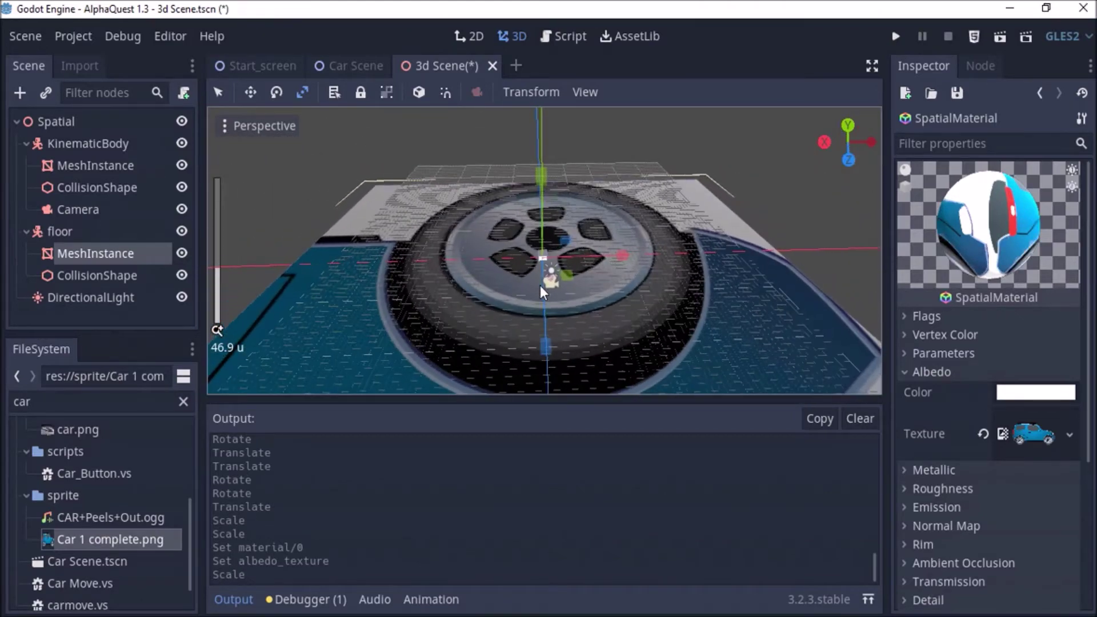
{"action": "scroll", "coordinate": [634, 260], "scroll_direction": "down", "scroll_amount": 4}
{"action": "mouse_move", "coordinate": [628, 252]}
{"action": "middle_mouse_down"}
{"action": "mouse_move", "coordinate": [708, 296]}
{"action": "mouse_move", "coordinate": [696, 354]}
{"action": "mouse_move", "coordinate": [523, 320]}
{"action": "mouse_move", "coordinate": [488, 288]}
{"action": "mouse_move", "coordinate": [626, 262]}
{"action": "middle_mouse_up"}
{"action": "scroll", "coordinate": [602, 304], "scroll_direction": "up", "scroll_amount": 8}
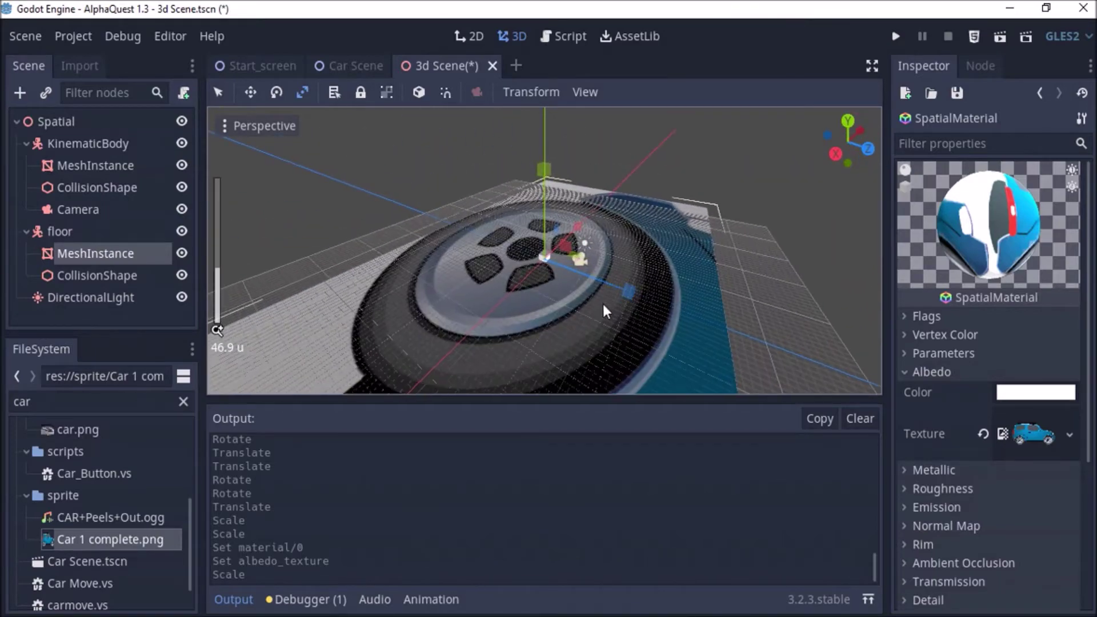
{"action": "scroll", "coordinate": [531, 290], "scroll_direction": "up", "scroll_amount": 6}
{"action": "middle_click_drag", "start_coordinate": [561, 287], "coordinate": [588, 286]}
{"action": "scroll", "coordinate": [585, 299], "scroll_direction": "up", "scroll_amount": 8}
{"action": "middle_click_drag", "start_coordinate": [523, 294], "coordinate": [597, 290]}
{"action": "left_click_drag", "start_coordinate": [565, 291], "coordinate": [562, 287]}
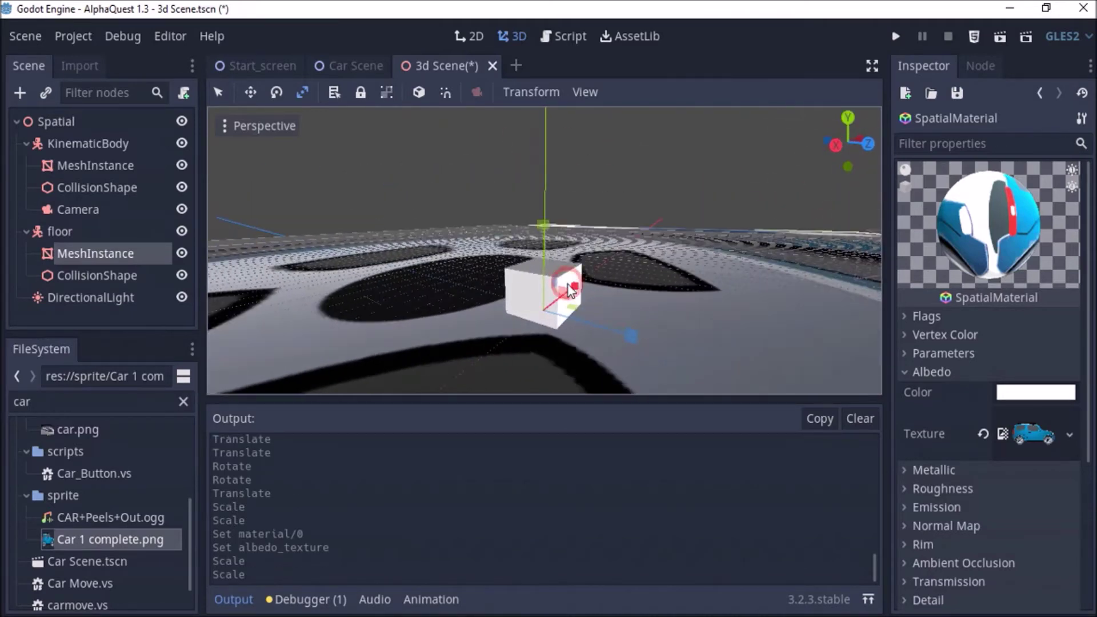
Step: Select the KinematicBody cube and nudge it up, then back down
{"action": "left_click", "coordinate": [97, 144]}
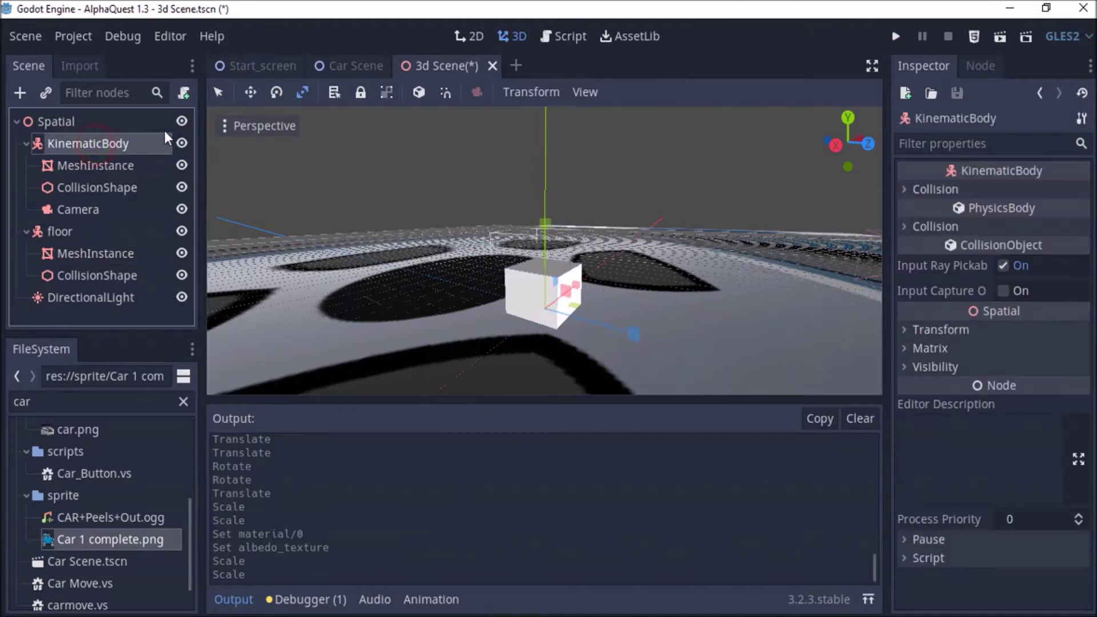
{"action": "left_click", "coordinate": [252, 89]}
{"action": "mouse_move", "coordinate": [542, 221]}
{"action": "left_mouse_down"}
{"action": "mouse_move", "coordinate": [551, 180]}
{"action": "mouse_move", "coordinate": [557, 216]}
{"action": "left_mouse_up"}
{"action": "scroll", "coordinate": [557, 216], "scroll_direction": "down", "scroll_amount": 2}
{"action": "middle_click_drag", "start_coordinate": [557, 216], "coordinate": [537, 280]}
{"action": "scroll", "coordinate": [557, 296], "scroll_direction": "down", "scroll_amount": 5}
{"action": "scroll", "coordinate": [536, 280], "scroll_direction": "up", "scroll_amount": 4}
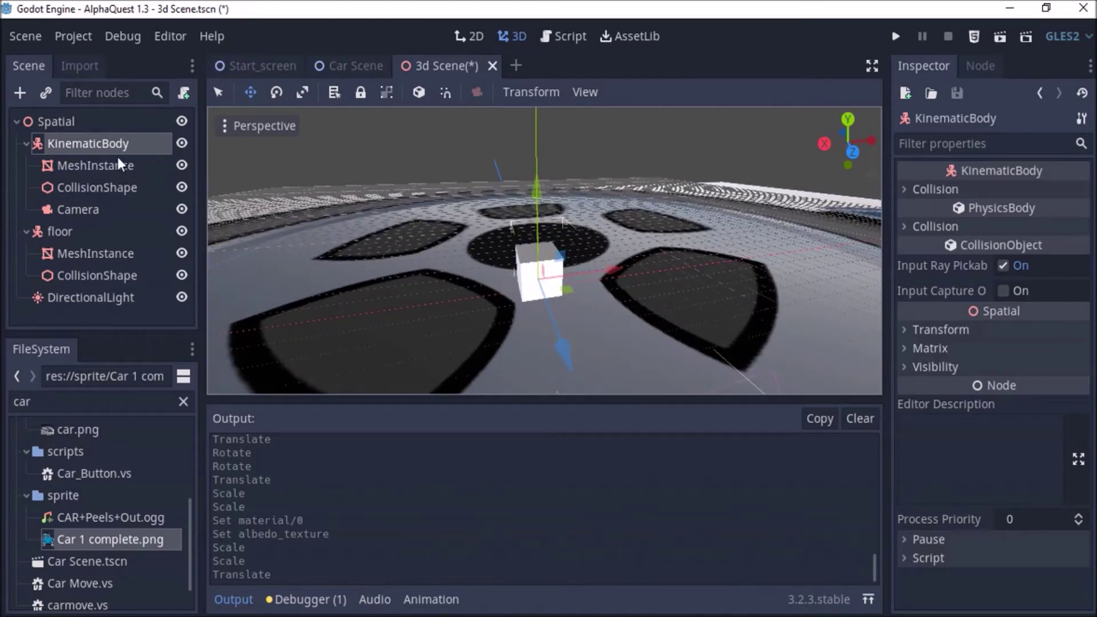
Step: Attach a new script named KinematicBodymove.vs to the KinematicBody
{"action": "right_click", "coordinate": [100, 144]}
{"action": "left_click", "coordinate": [154, 235]}
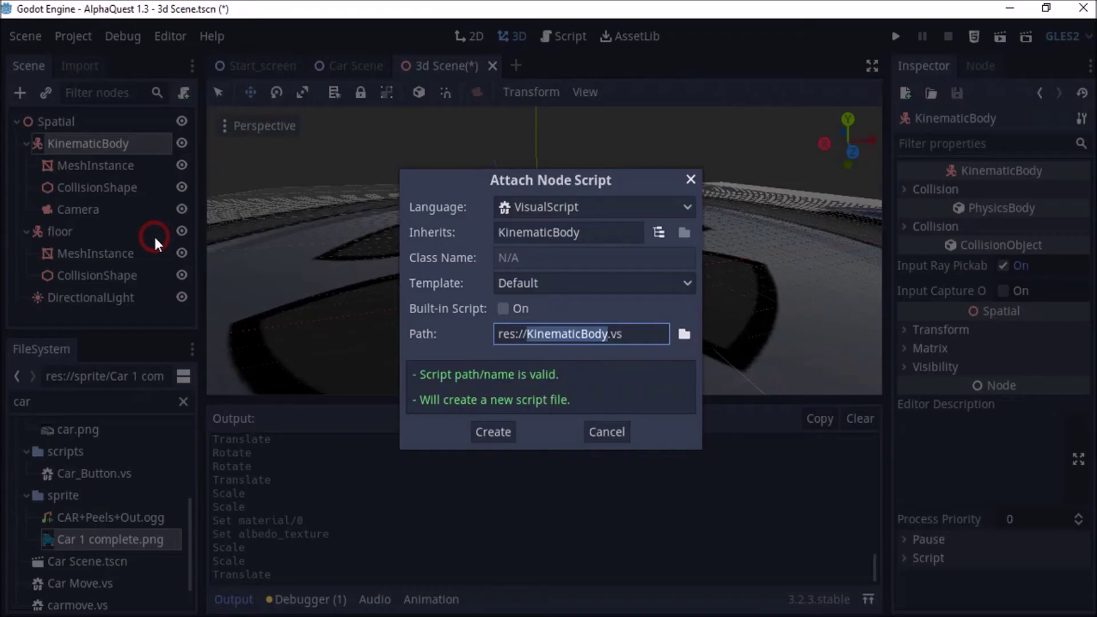
{"action": "left_click", "coordinate": [604, 336]}
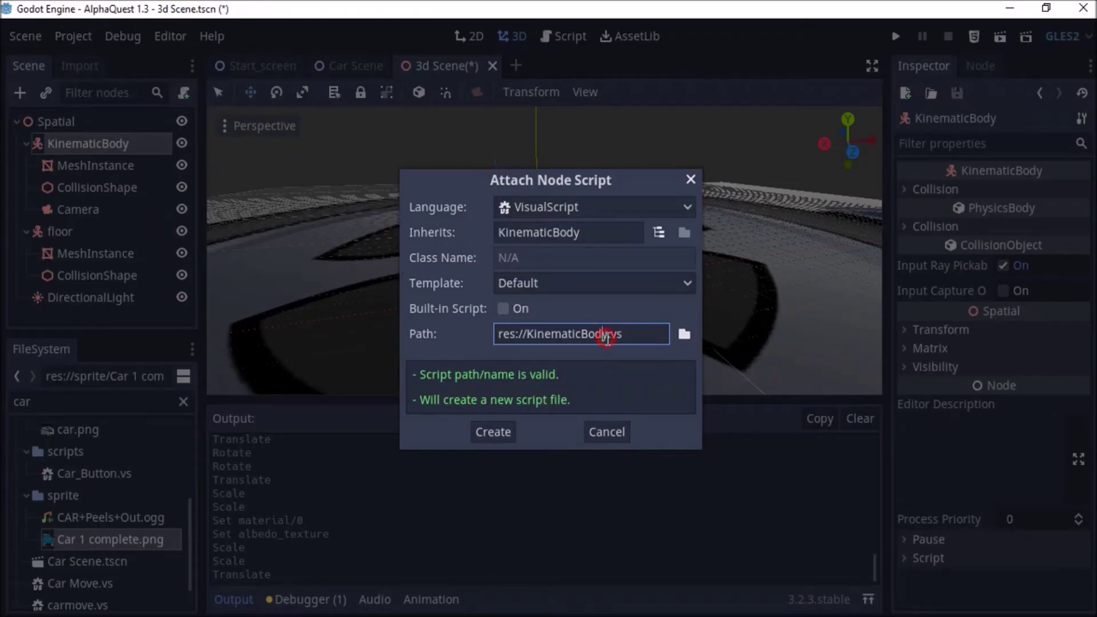
{"action": "type", "text": "n"}
{"action": "type", "text": "ove"}
{"action": "left_click", "coordinate": [488, 433]}
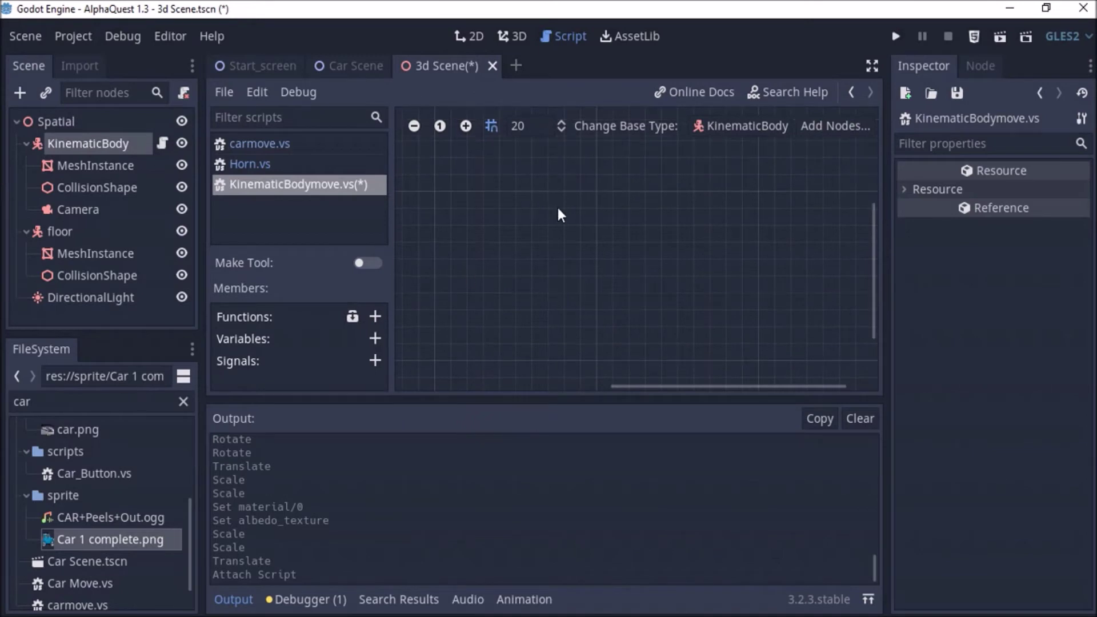
Step: Add a _process(float) function node to the visual script
{"action": "left_click", "coordinate": [352, 317]}
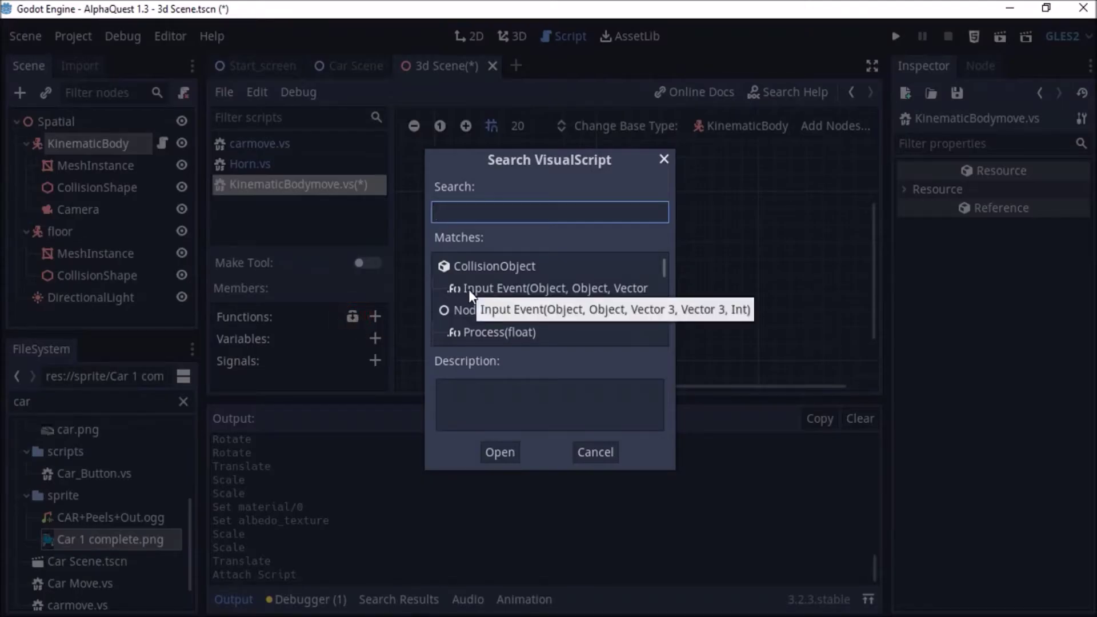
{"action": "type", "text": "process"}
{"action": "left_click", "coordinate": [490, 288]}
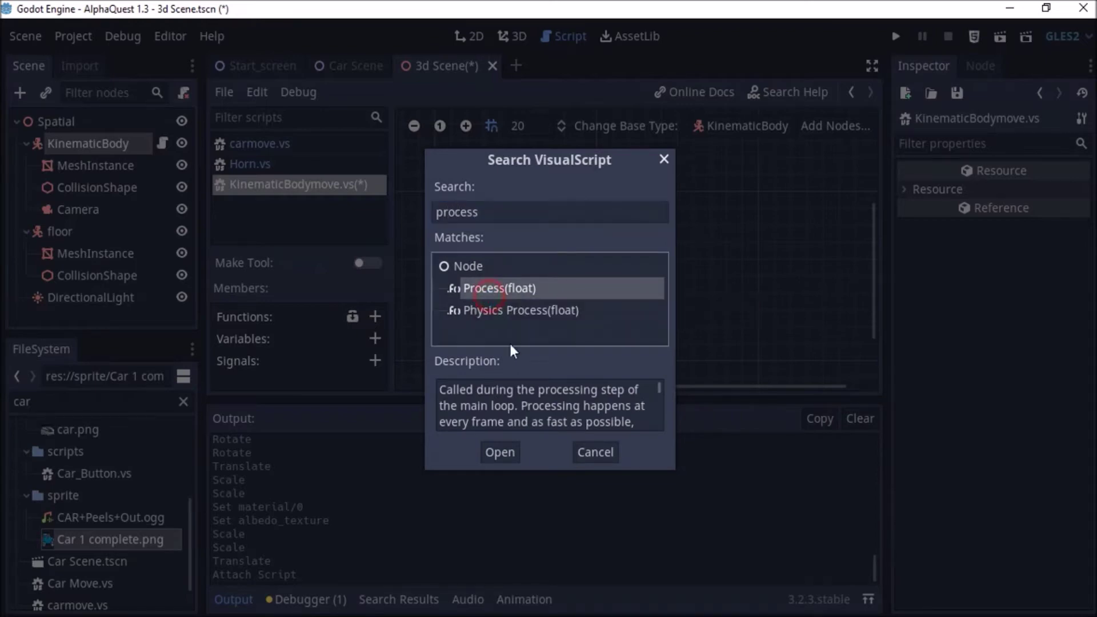
{"action": "left_click", "coordinate": [497, 452]}
{"action": "left_click_drag", "start_coordinate": [673, 252], "coordinate": [472, 181]}
Step: Wire _process into a new Condition node and disconnect delta from cond
{"action": "left_click_drag", "start_coordinate": [534, 205], "coordinate": [694, 214]}
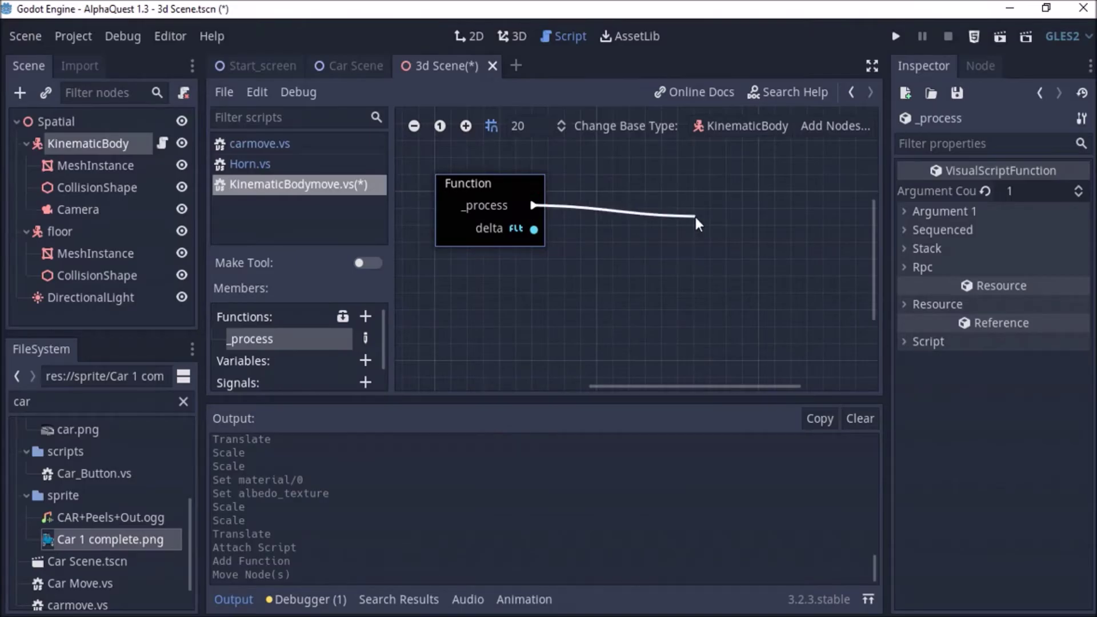
{"action": "left_click", "coordinate": [693, 196]}
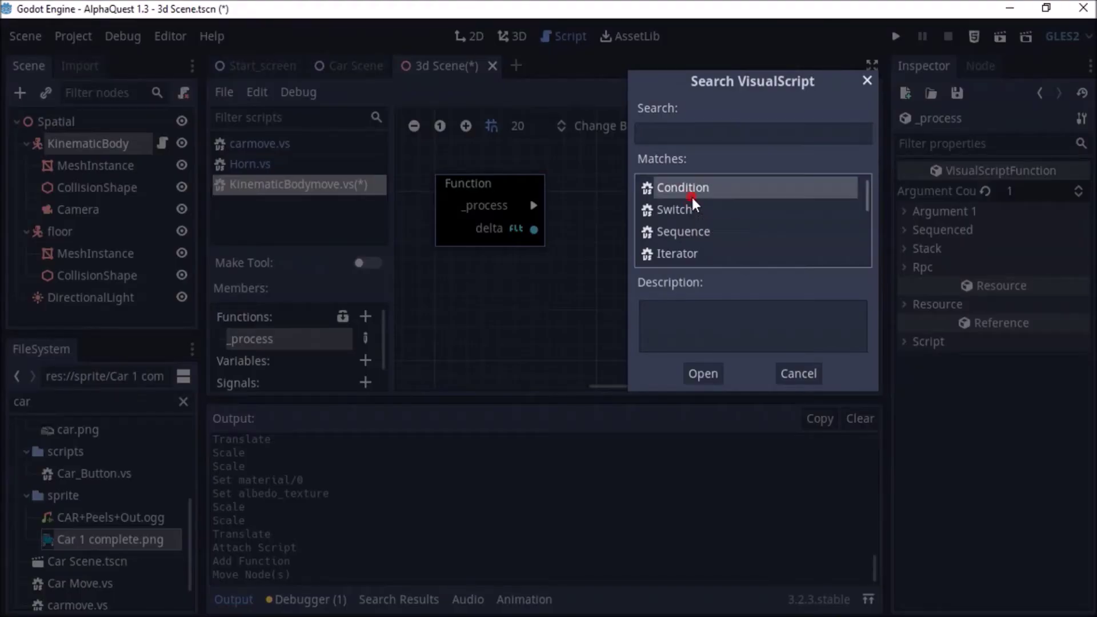
{"action": "left_click", "coordinate": [704, 373]}
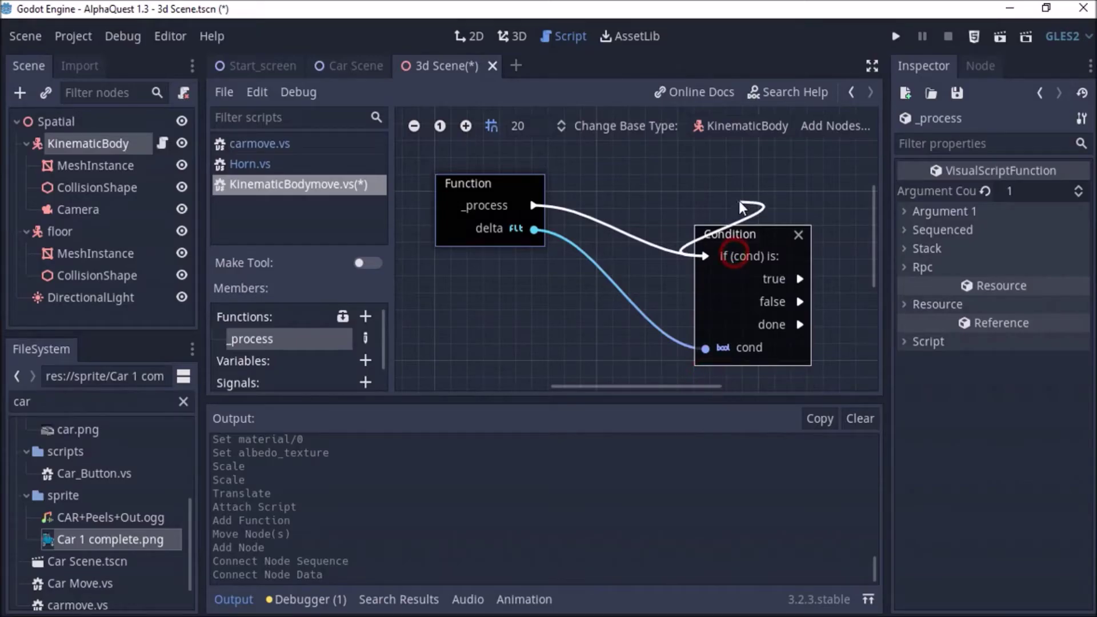
{"action": "left_click_drag", "start_coordinate": [748, 236], "coordinate": [747, 185]}
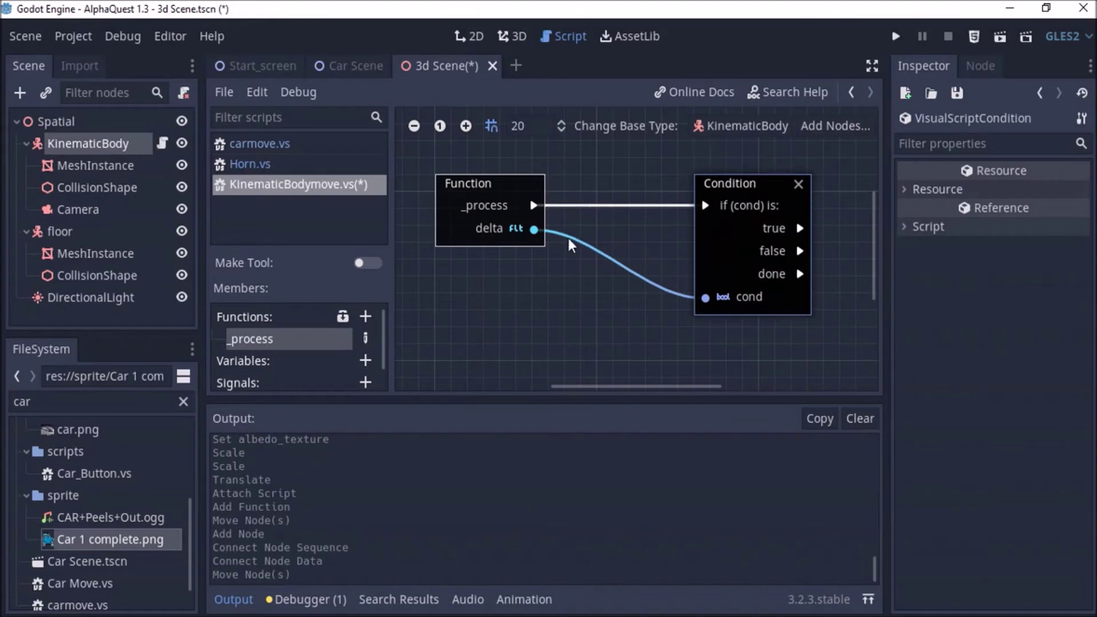
{"action": "left_click_drag", "start_coordinate": [537, 229], "coordinate": [706, 205]}
{"action": "left_click", "coordinate": [503, 226]}
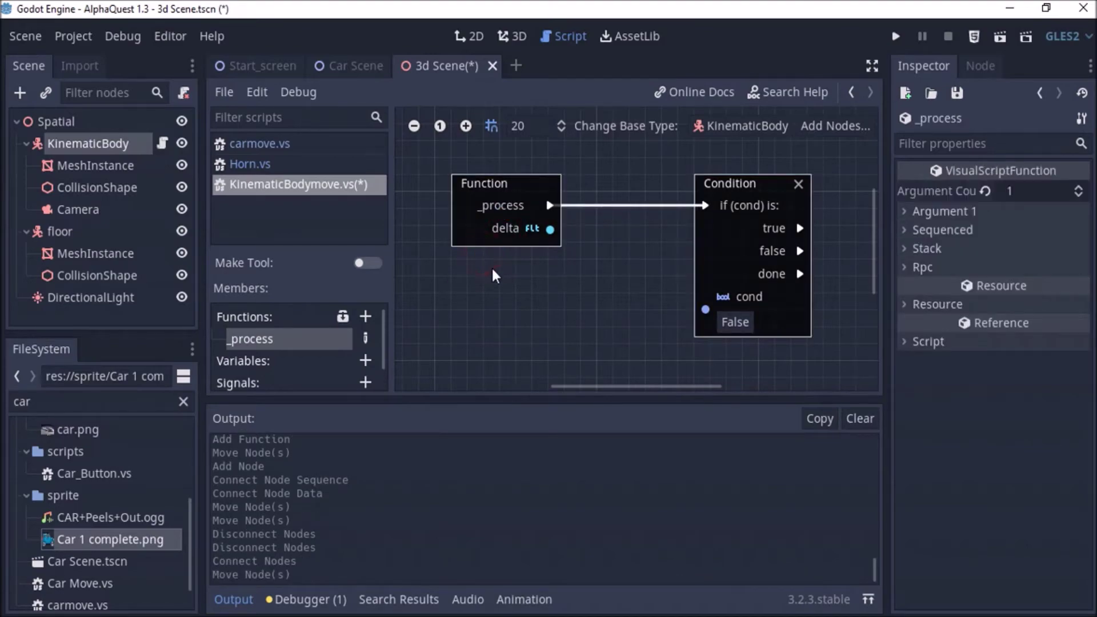
Step: Add an Action node to the graph below _process
{"action": "right_click", "coordinate": [491, 266]}
{"action": "type", "text": "act"}
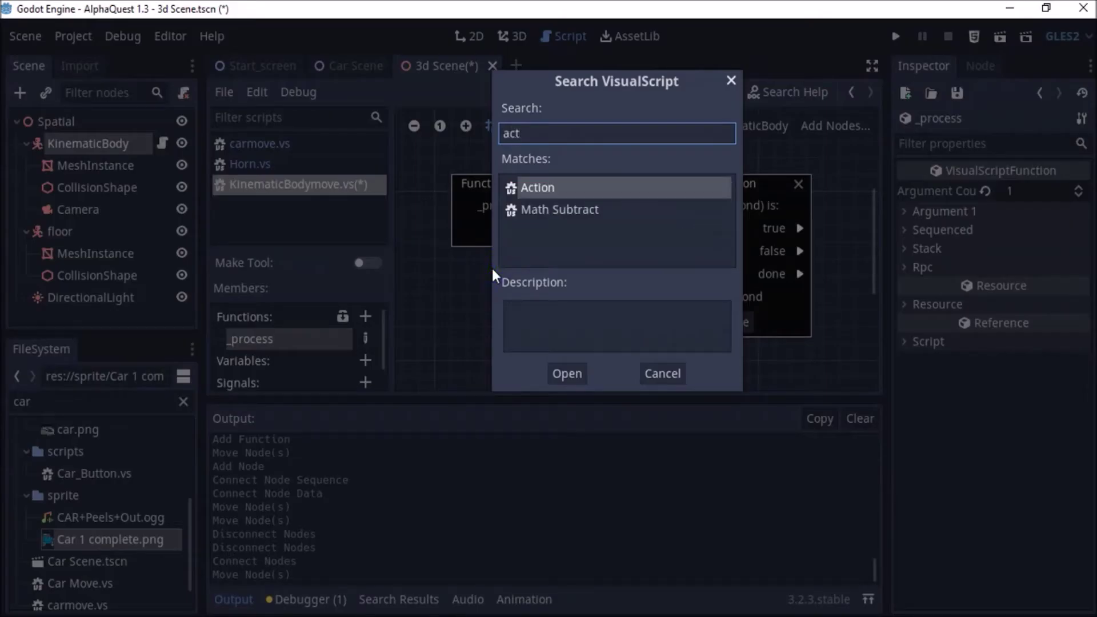
{"action": "key", "text": "Escape"}
{"action": "left_click", "coordinate": [845, 132]}
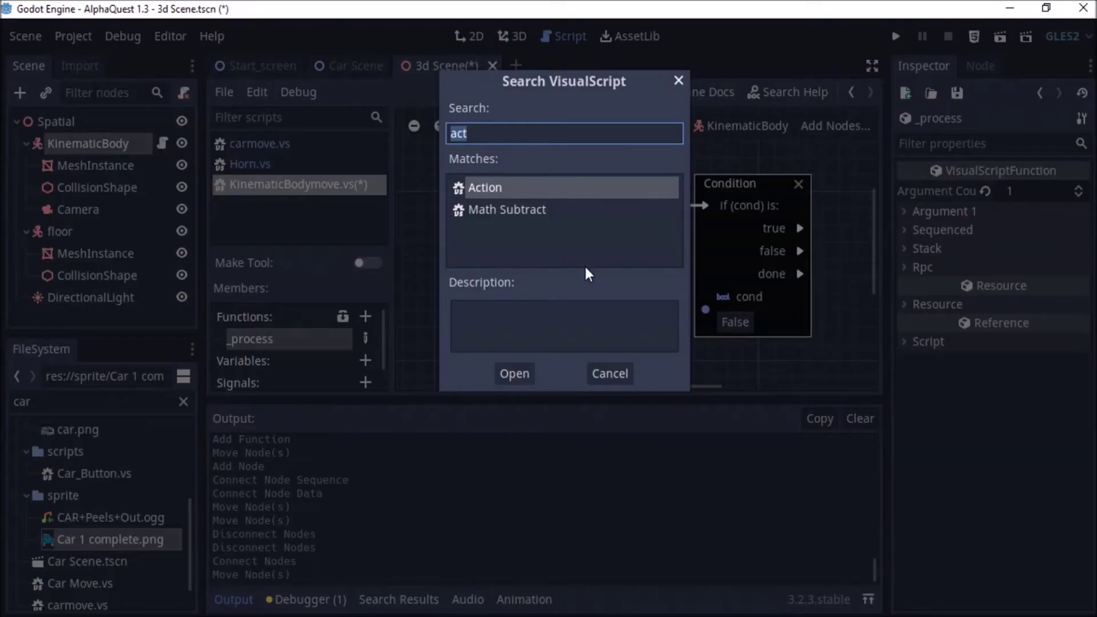
{"action": "left_click", "coordinate": [471, 189]}
{"action": "left_click", "coordinate": [522, 374]}
{"action": "left_click_drag", "start_coordinate": [657, 254], "coordinate": [495, 314]}
Step: Connect Action's pressed output to the Condition's cond and set the action to ui_up
{"action": "left_click_drag", "start_coordinate": [584, 325], "coordinate": [707, 312]}
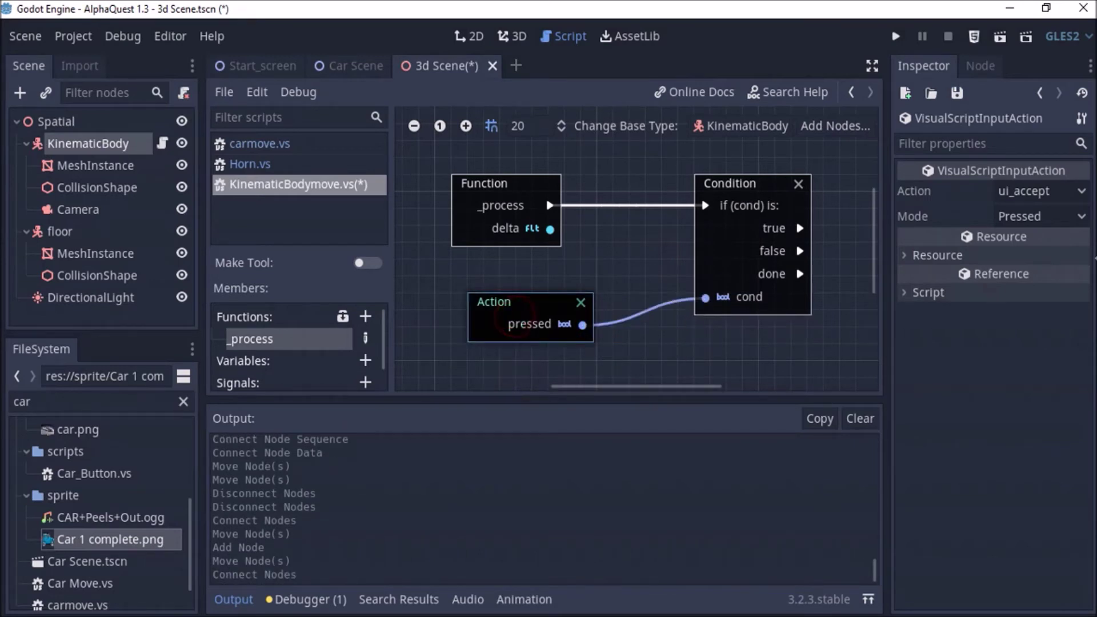
{"action": "left_click", "coordinate": [1079, 193]}
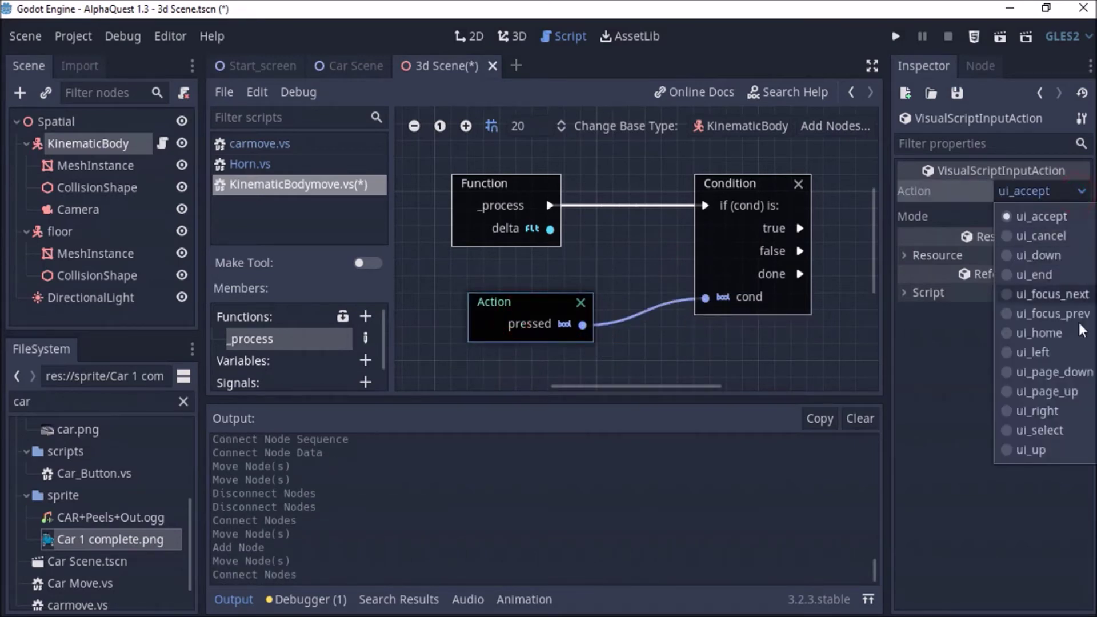
{"action": "left_click", "coordinate": [1051, 451]}
{"action": "left_click_drag", "start_coordinate": [529, 307], "coordinate": [494, 292]}
{"action": "middle_click_drag", "start_coordinate": [856, 184], "coordinate": [696, 186]}
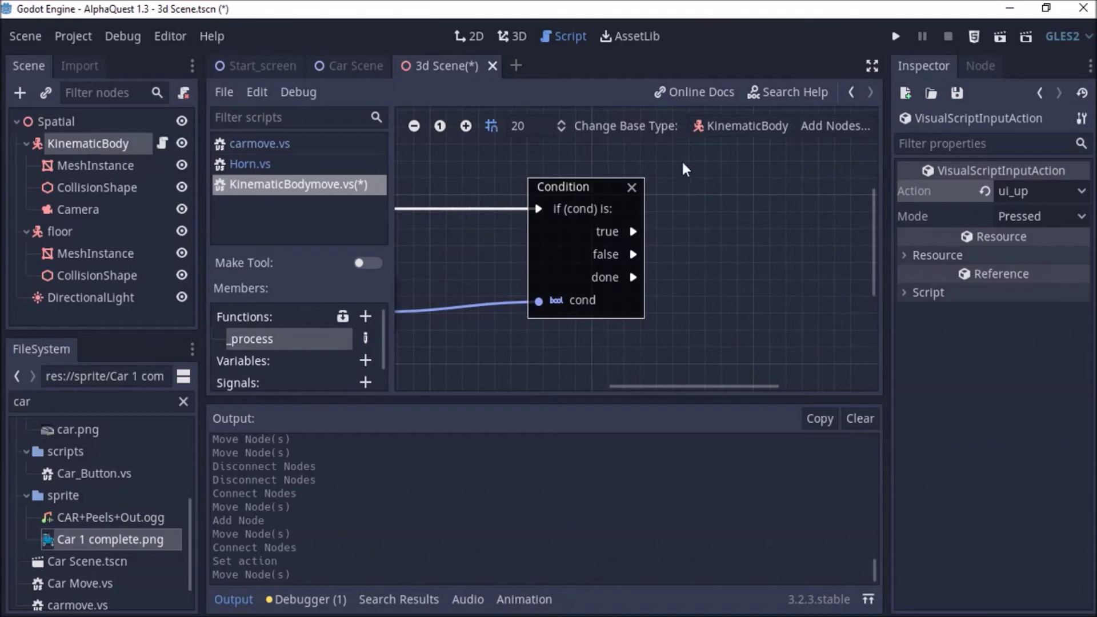
Step: Add a Move And Collide node next to the Condition node
{"action": "left_click", "coordinate": [834, 127]}
{"action": "type", "text": "move"}
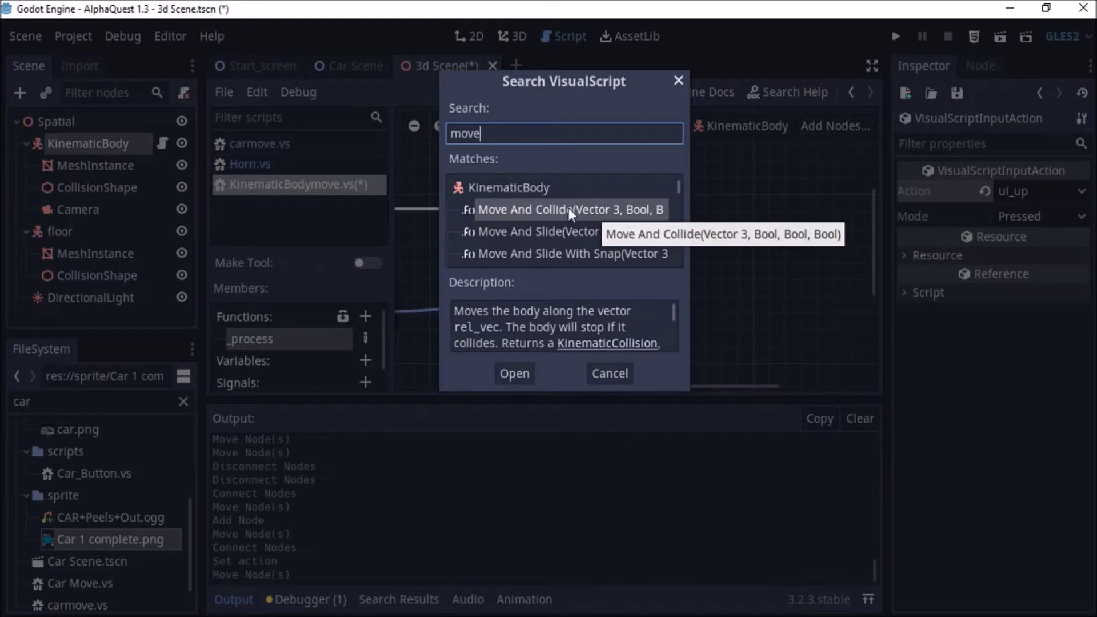
{"action": "left_click", "coordinate": [573, 213]}
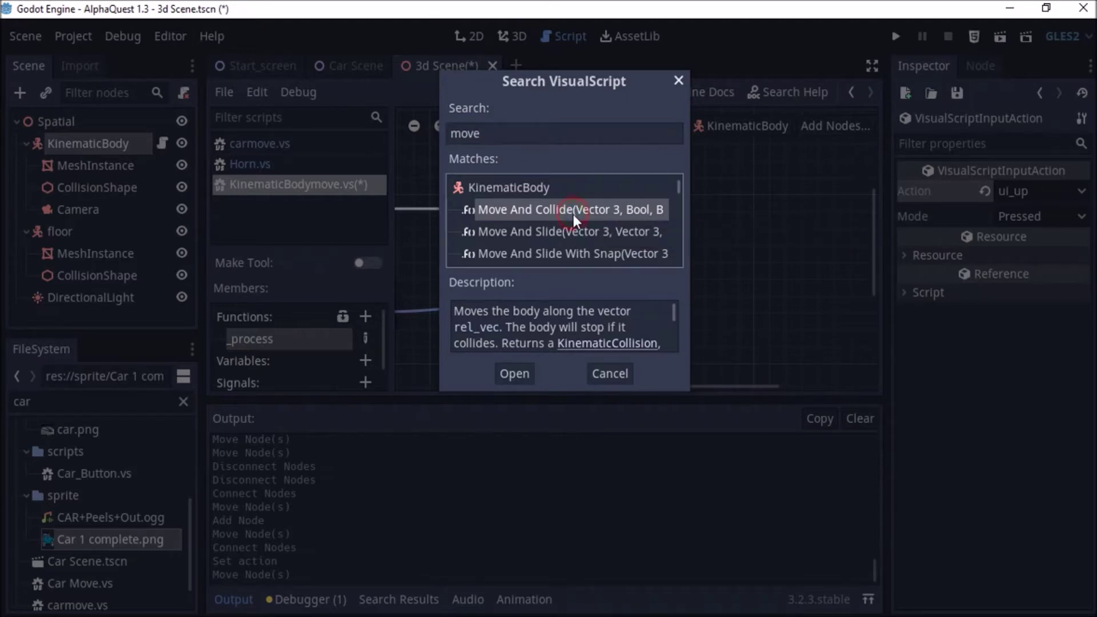
{"action": "left_click", "coordinate": [526, 375]}
{"action": "left_click_drag", "start_coordinate": [693, 327], "coordinate": [791, 195]}
{"action": "left_click_drag", "start_coordinate": [636, 238], "coordinate": [748, 209]}
Step: Connect Condition's true output to move_and_collide and set rel_vec x to 5
{"action": "middle_click_drag", "start_coordinate": [845, 214], "coordinate": [737, 252]}
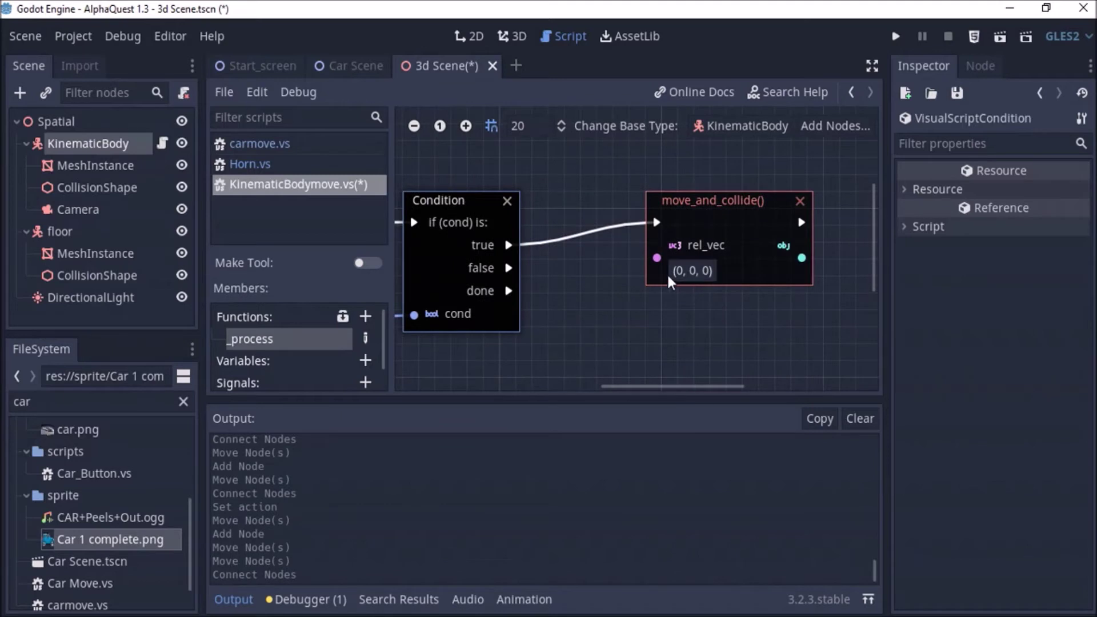
{"action": "left_click", "coordinate": [680, 256]}
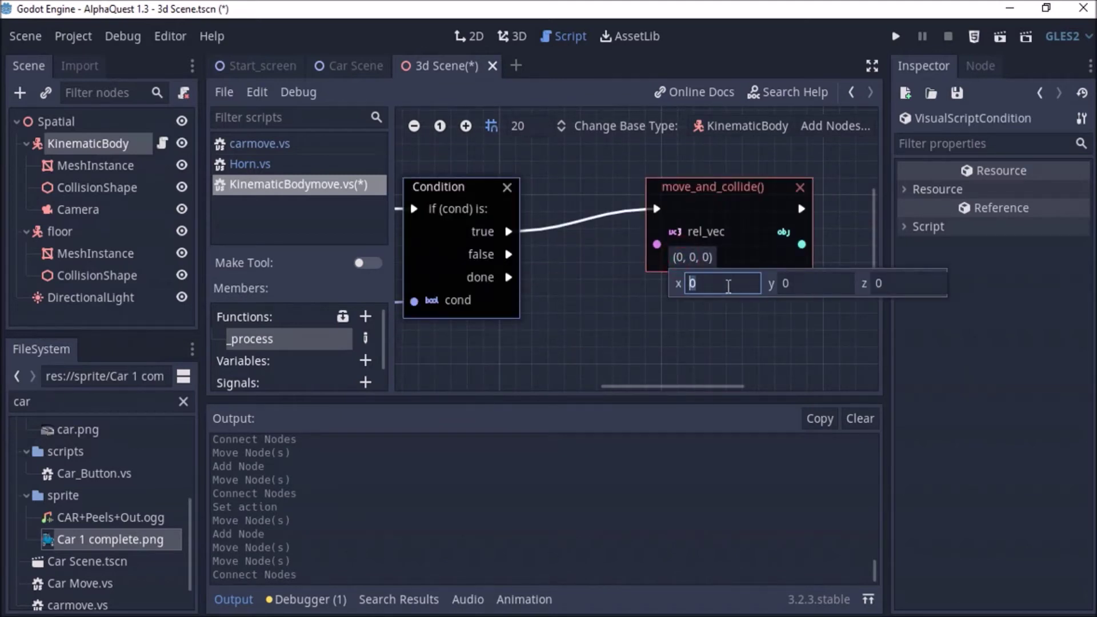
{"action": "type", "text": "5"}
{"action": "key", "text": "Return"}
{"action": "left_click", "coordinate": [586, 299]}
Step: Play the 3d Scene from its tab menu, then close the running game window
{"action": "right_click", "coordinate": [445, 67]}
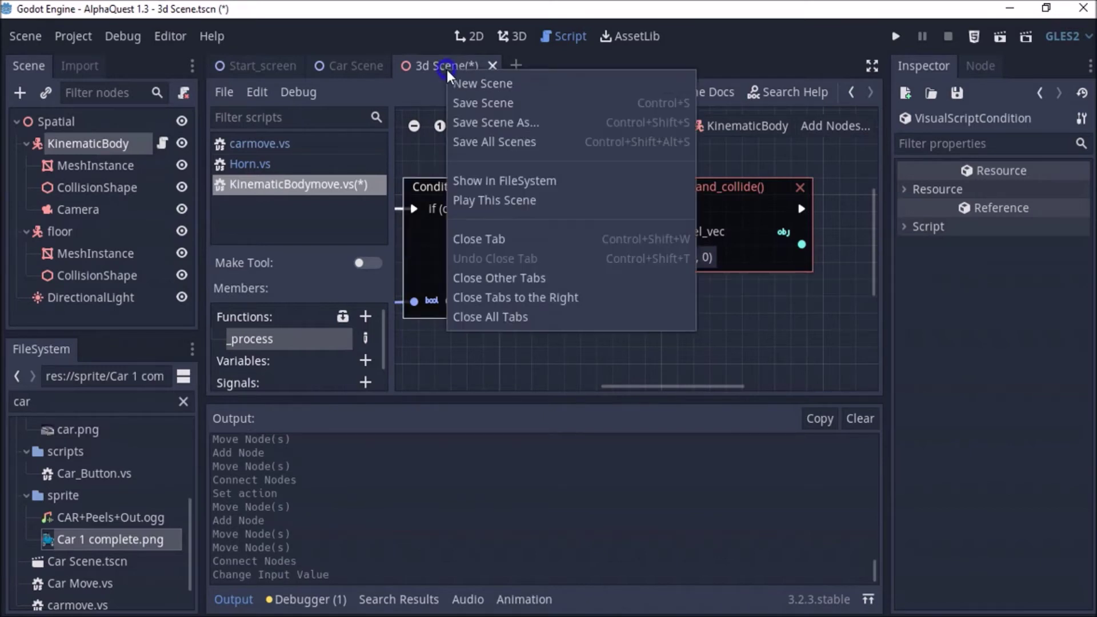
{"action": "left_click", "coordinate": [479, 198]}
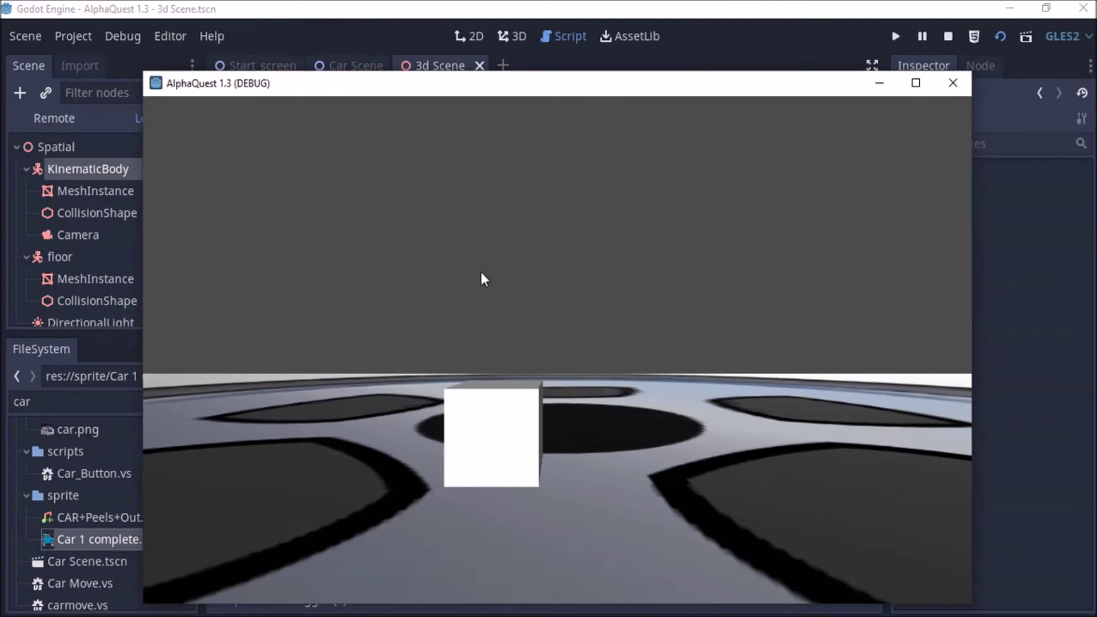
{"action": "left_click", "coordinate": [948, 82]}
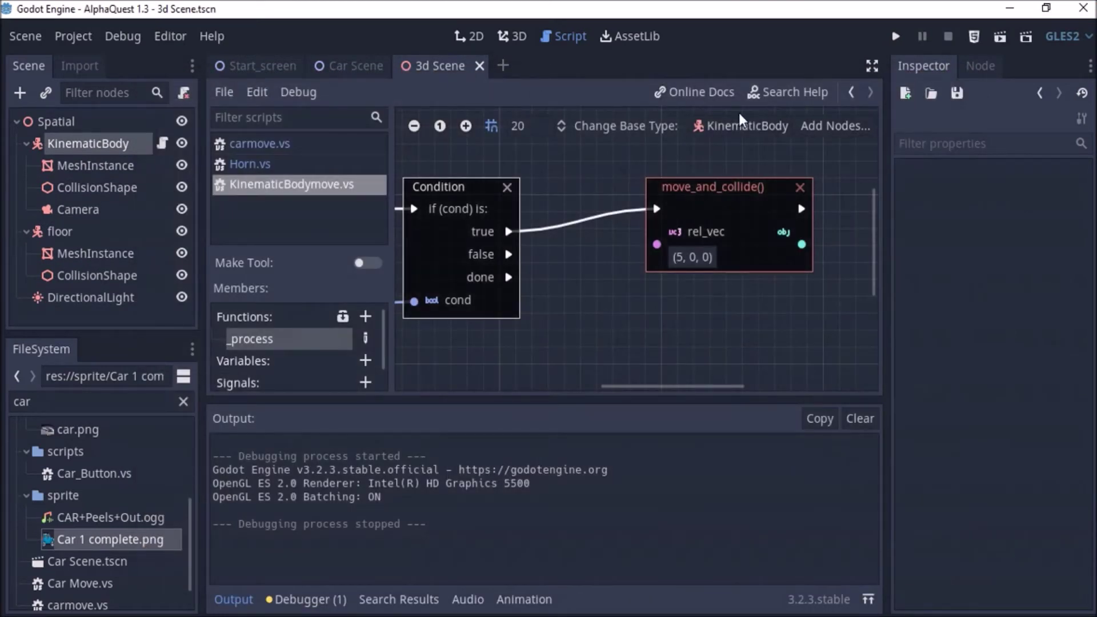
Step: Back in the 3D view, nudge the cube slightly along its Z axis over the wheel-textured floor
{"action": "left_click", "coordinate": [511, 36]}
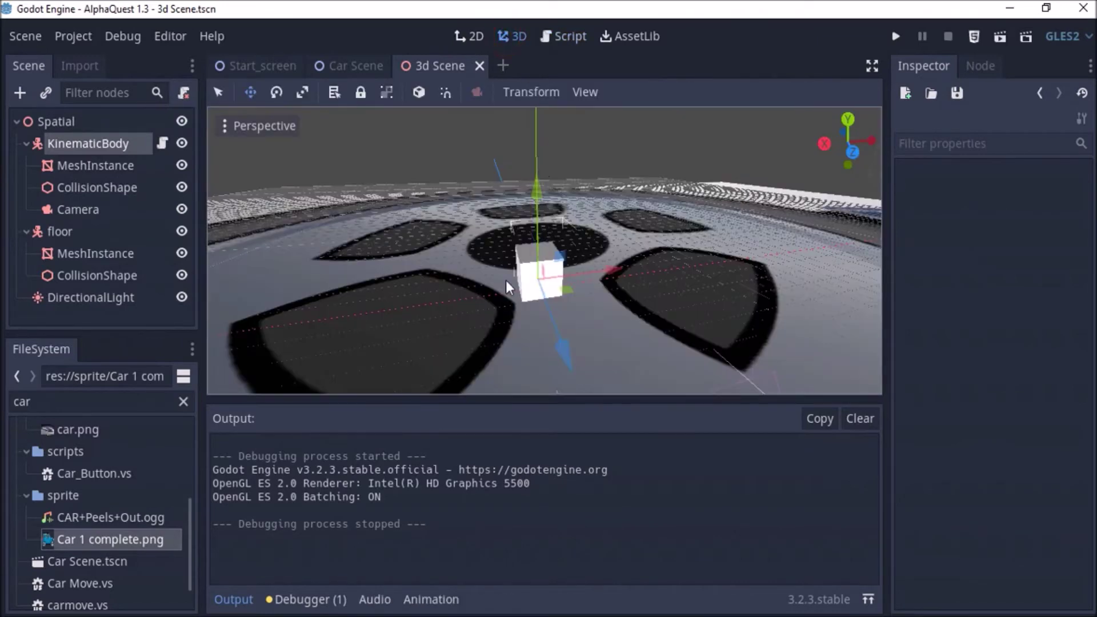
{"action": "middle_click_drag", "start_coordinate": [611, 276], "coordinate": [720, 190]}
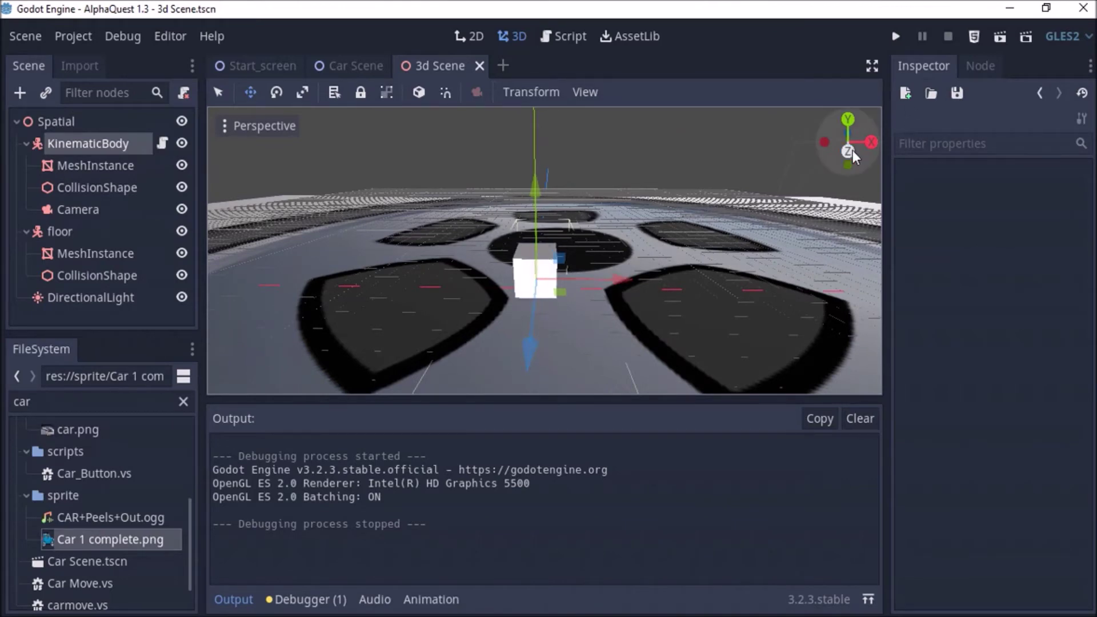
{"action": "middle_click_drag", "start_coordinate": [574, 307], "coordinate": [574, 252]}
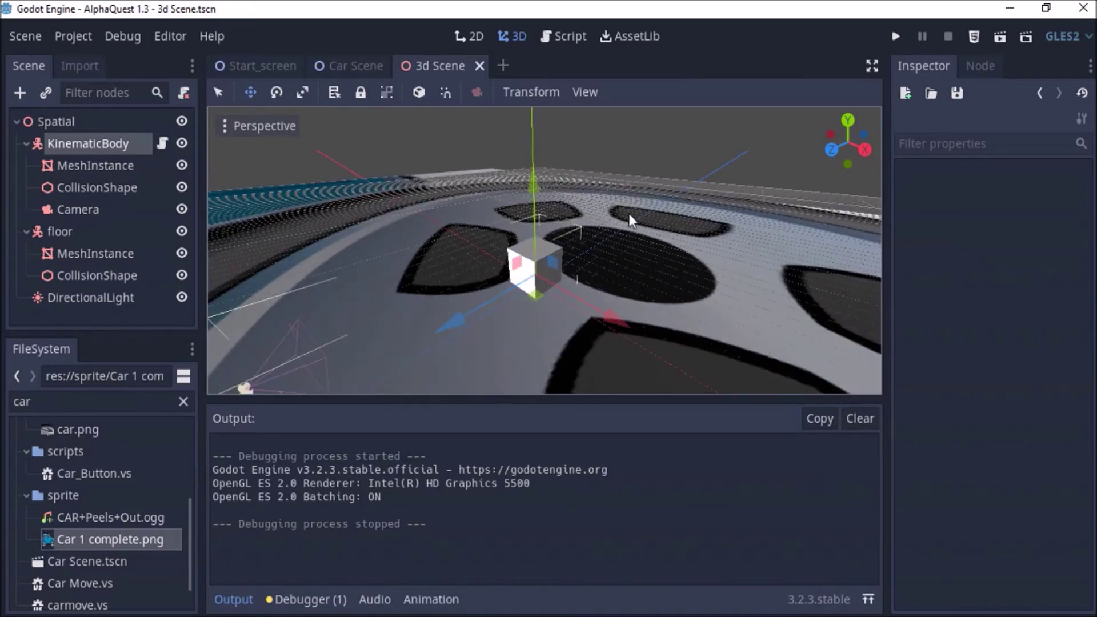
{"action": "middle_click_drag", "start_coordinate": [664, 209], "coordinate": [307, 225]}
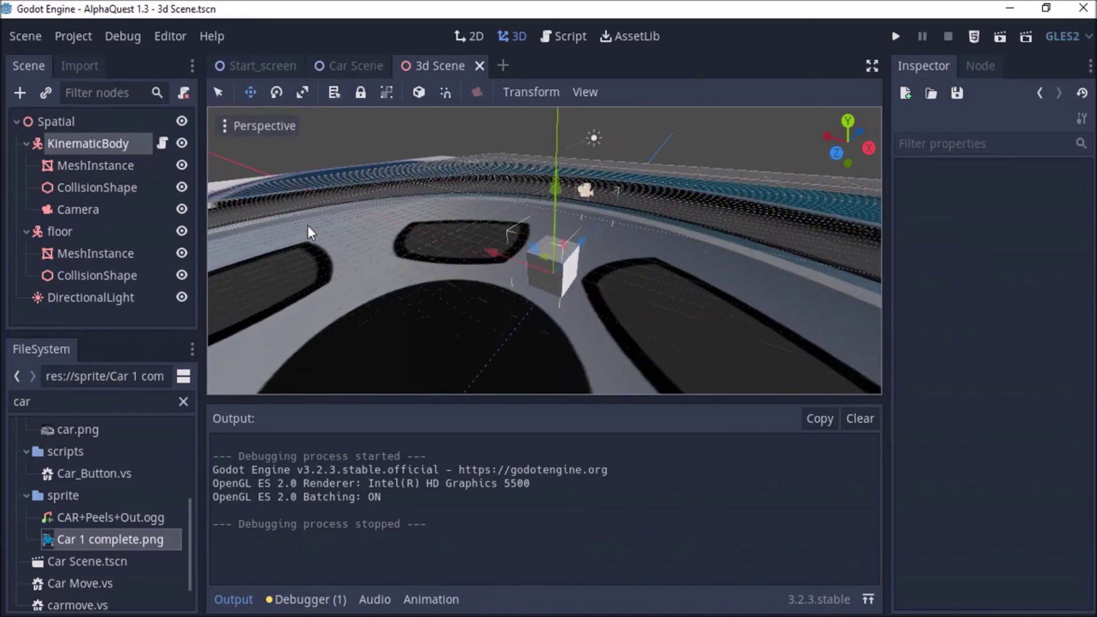
{"action": "middle_click_drag", "start_coordinate": [536, 183], "coordinate": [611, 321]}
{"action": "left_click_drag", "start_coordinate": [611, 321], "coordinate": [602, 314]}
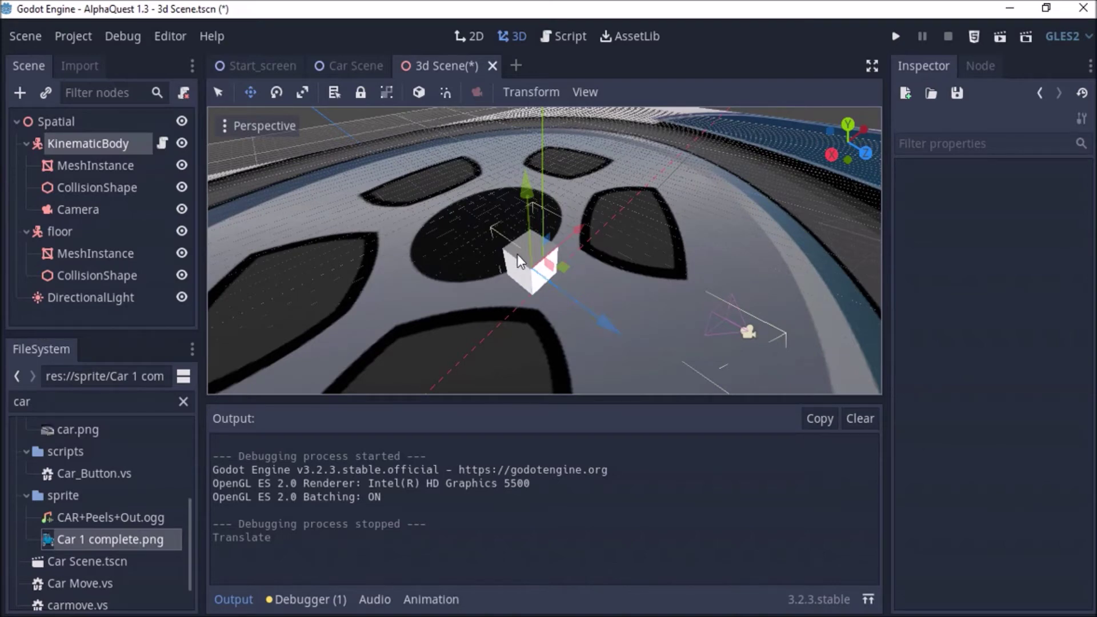
{"action": "middle_click_drag", "start_coordinate": [534, 210], "coordinate": [550, 153]}
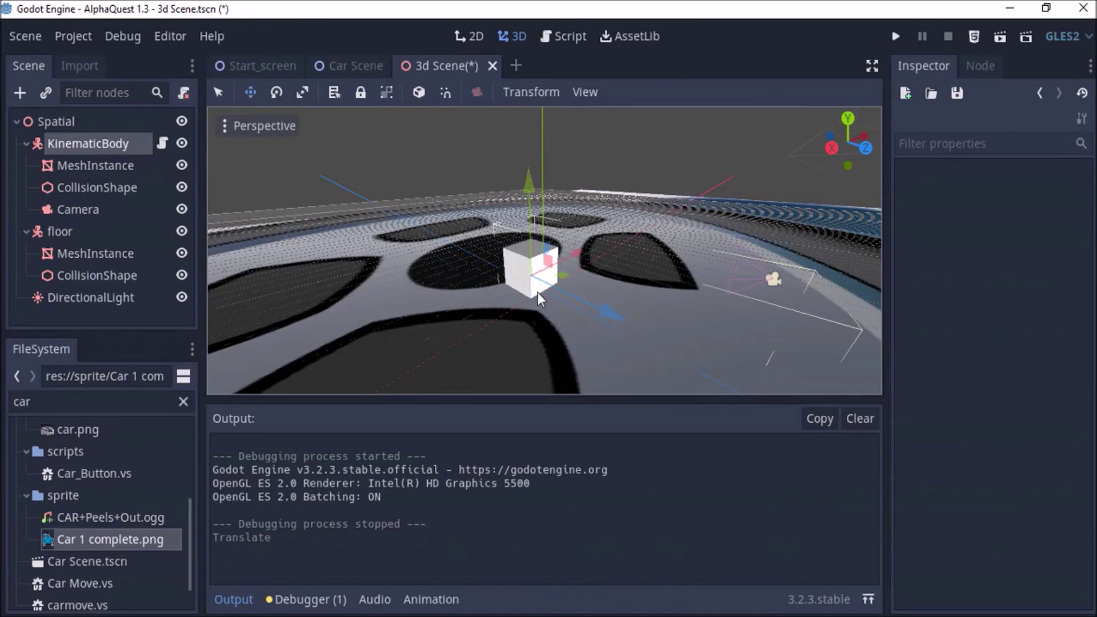
{"action": "middle_click_drag", "start_coordinate": [537, 292], "coordinate": [499, 346]}
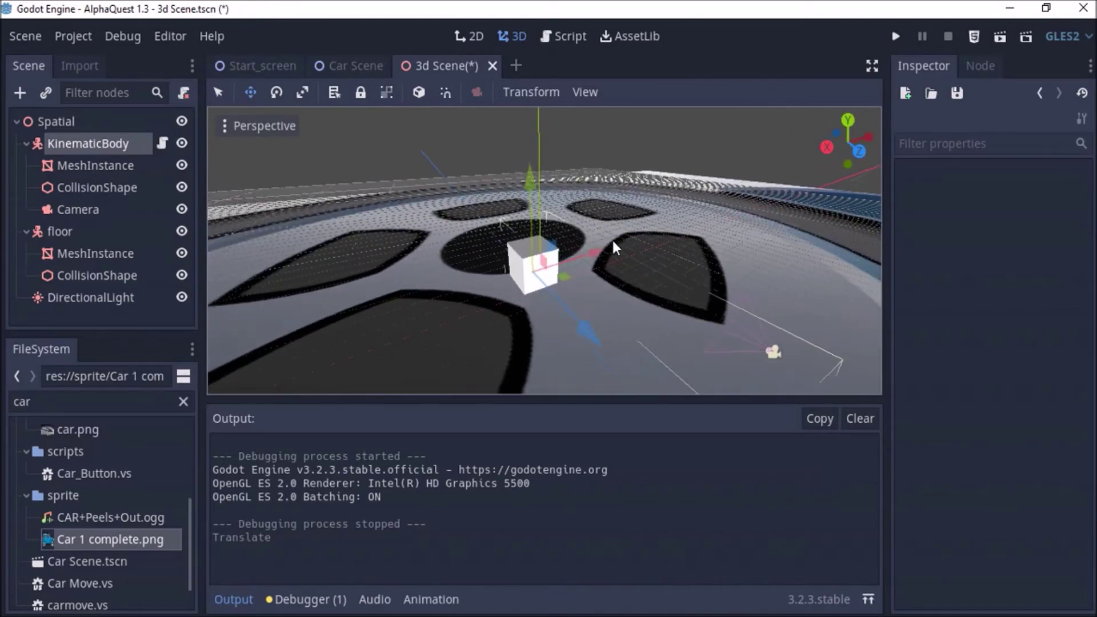
{"action": "middle_click_drag", "start_coordinate": [644, 250], "coordinate": [571, 337]}
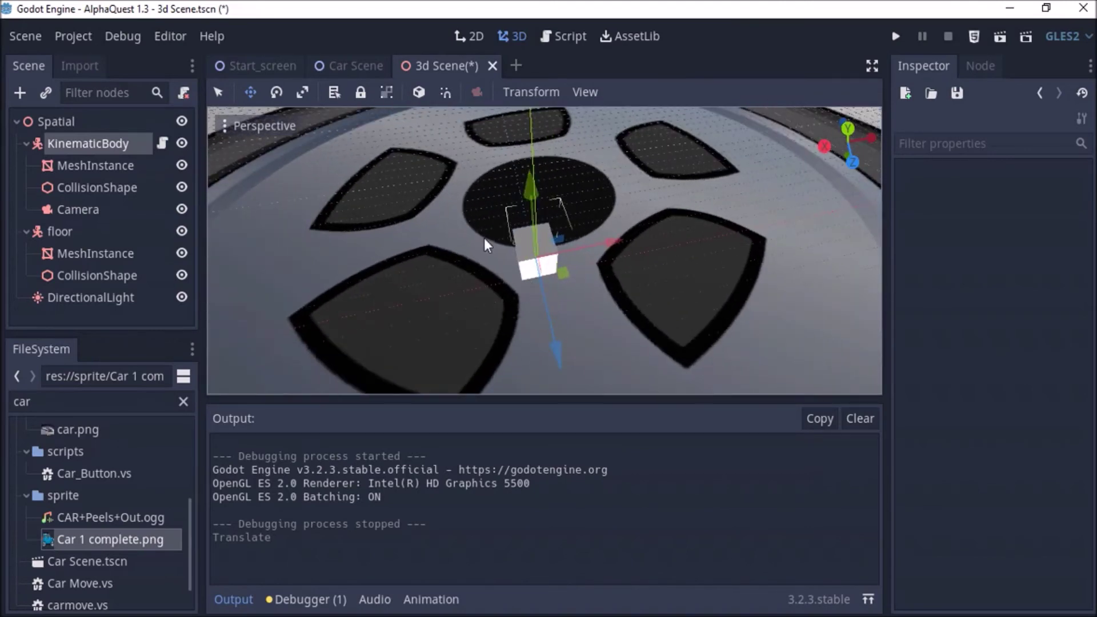